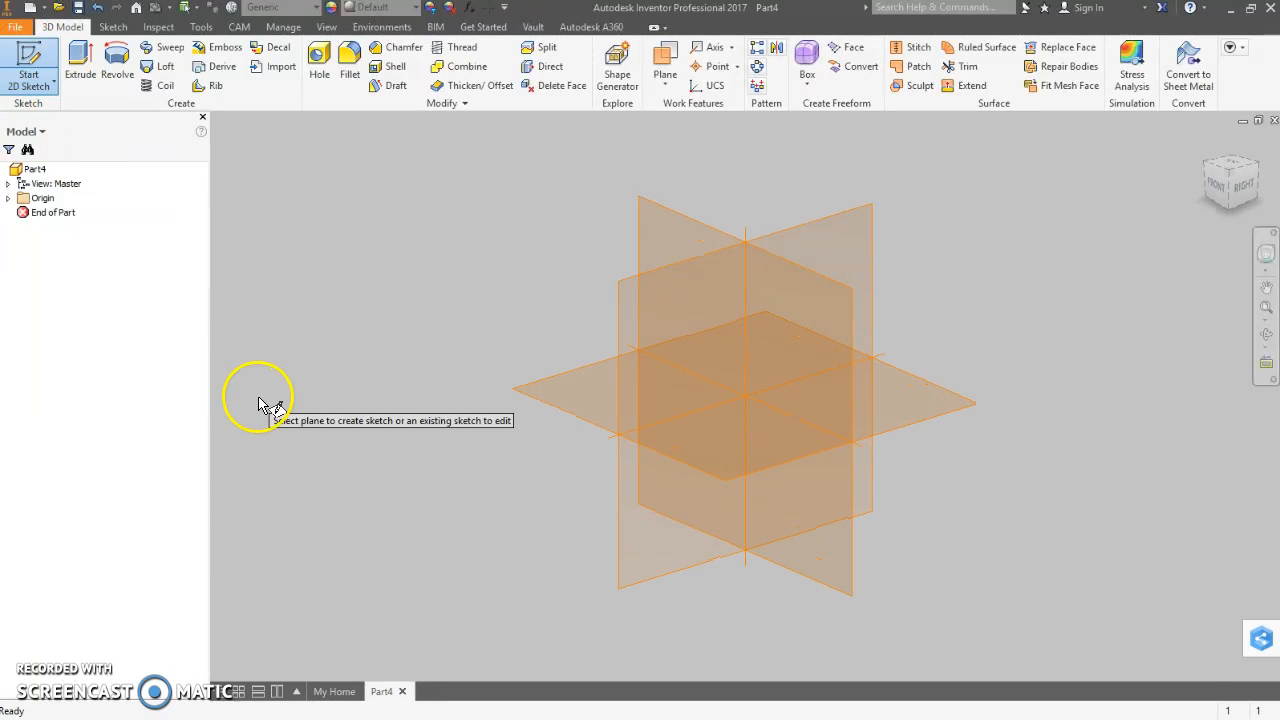
# Sketch a 4 in diameter circle centred on the origin on the horizontal origin plane and finish the sketch.
pyautogui.click(573, 422)
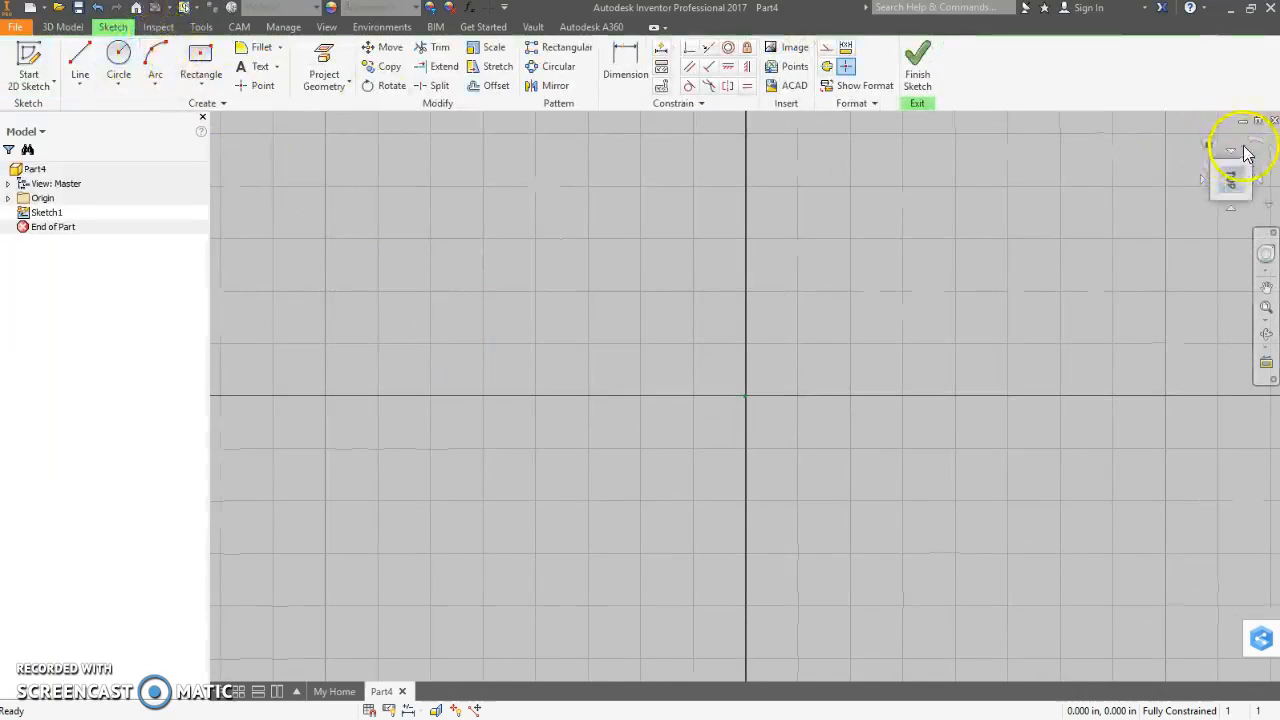
pyautogui.click(1260, 145)
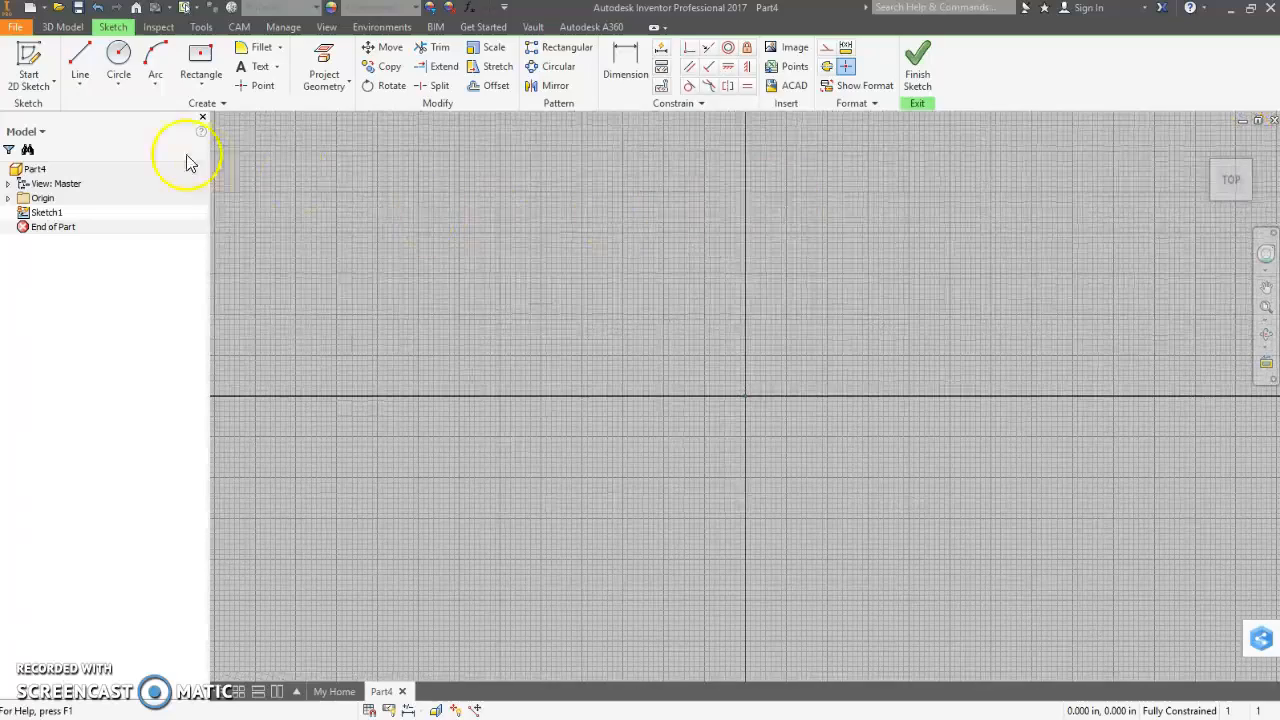
pyautogui.click(118, 65)
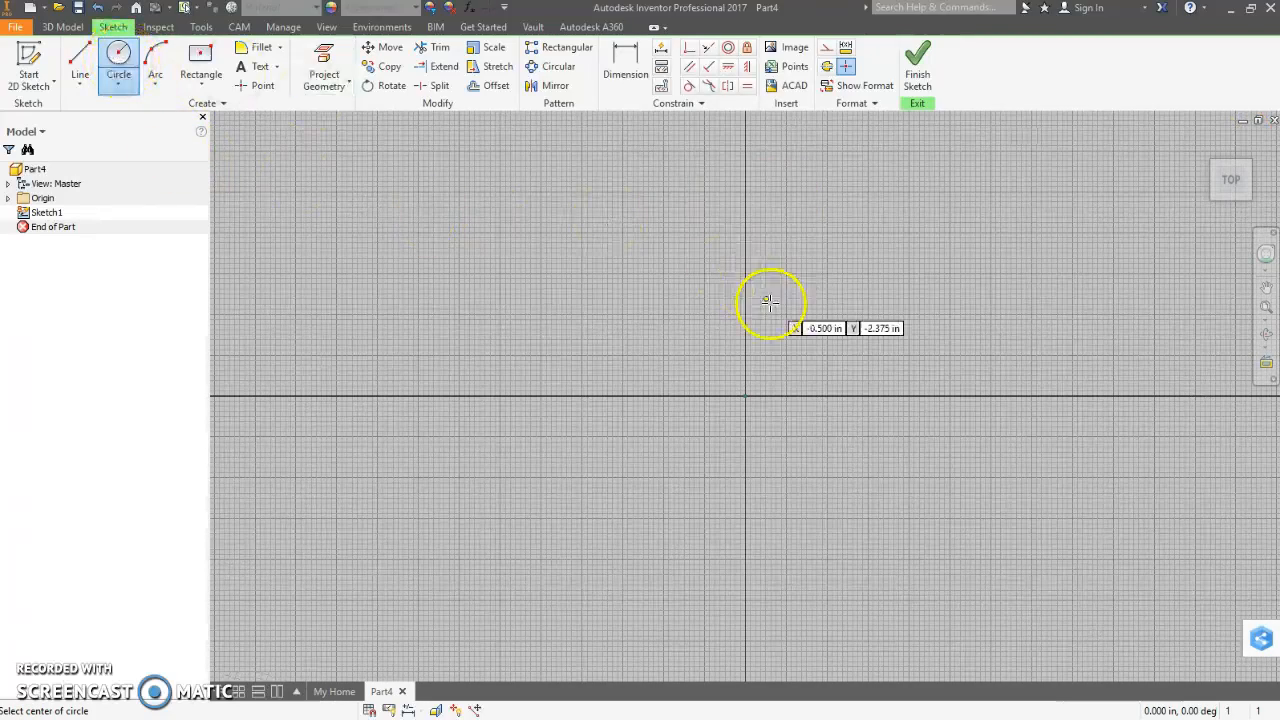
pyautogui.click(746, 398)
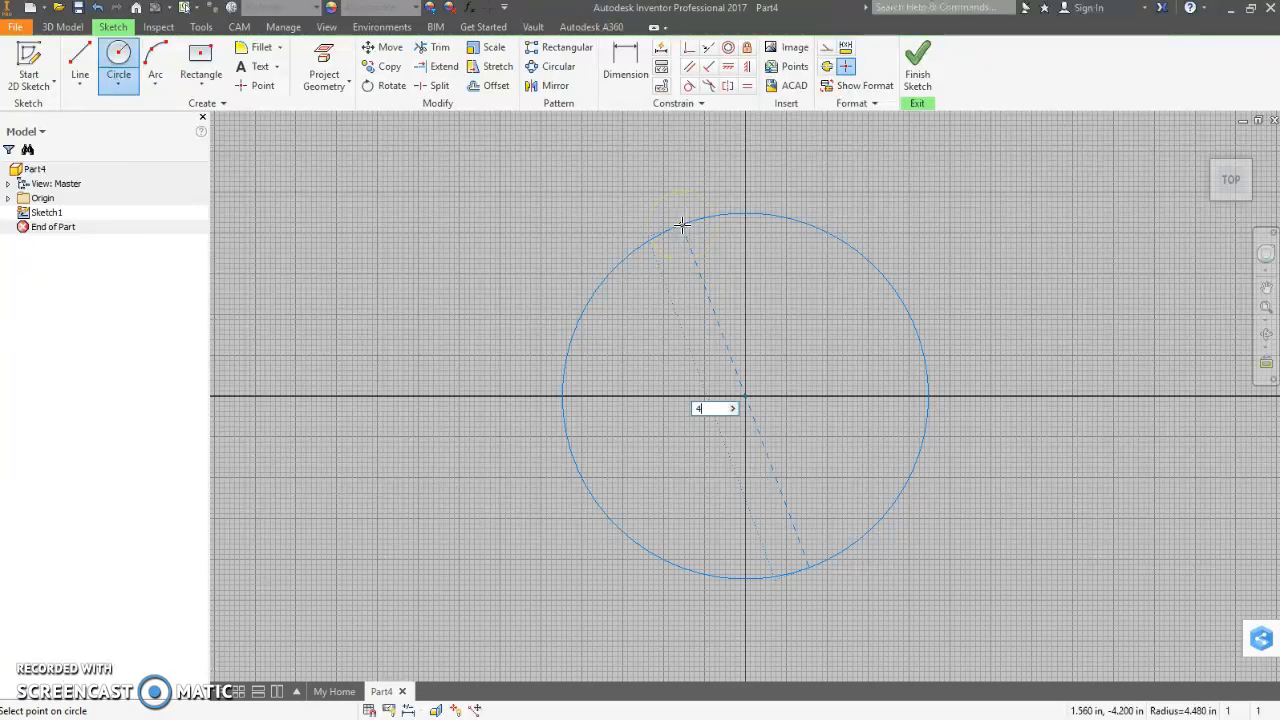
pyautogui.write('4')
pyautogui.press('Return')
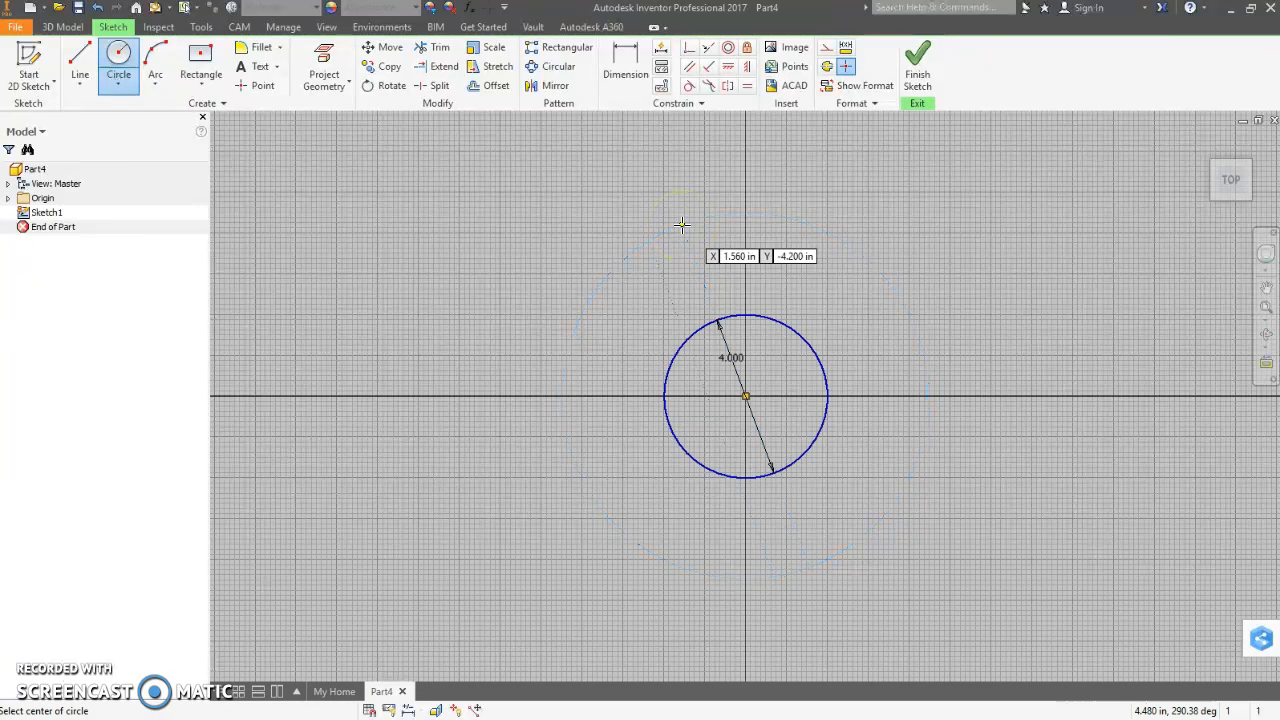
pyautogui.click(920, 75)
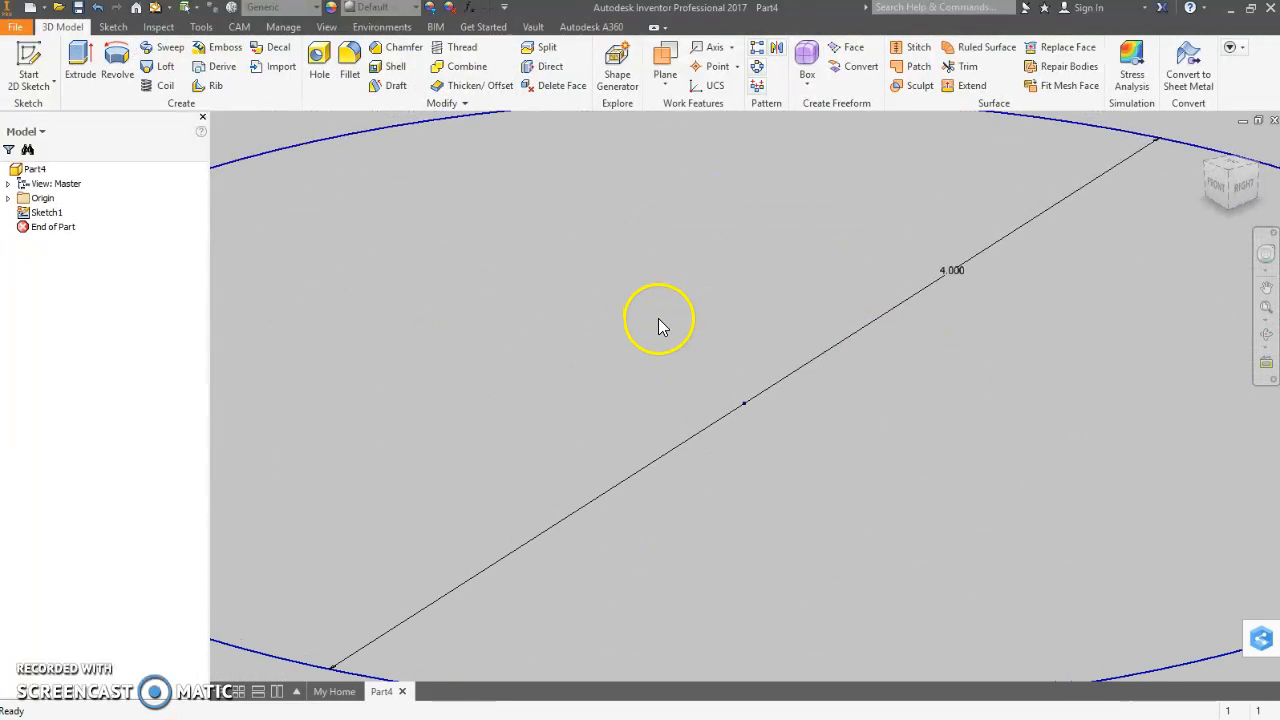
# Extrude the circle profile upward by 1.5 in as a solid disc.
pyautogui.click(84, 58)
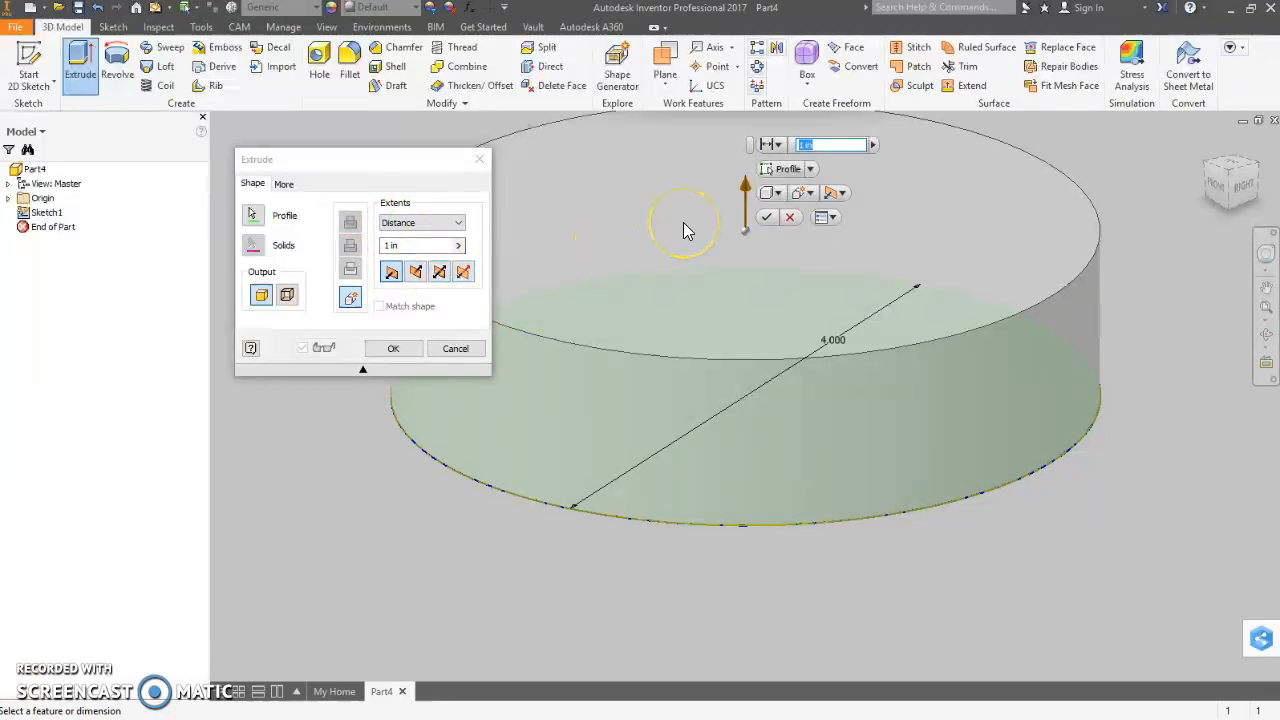
pyautogui.write('1.5')
pyautogui.press('Return')
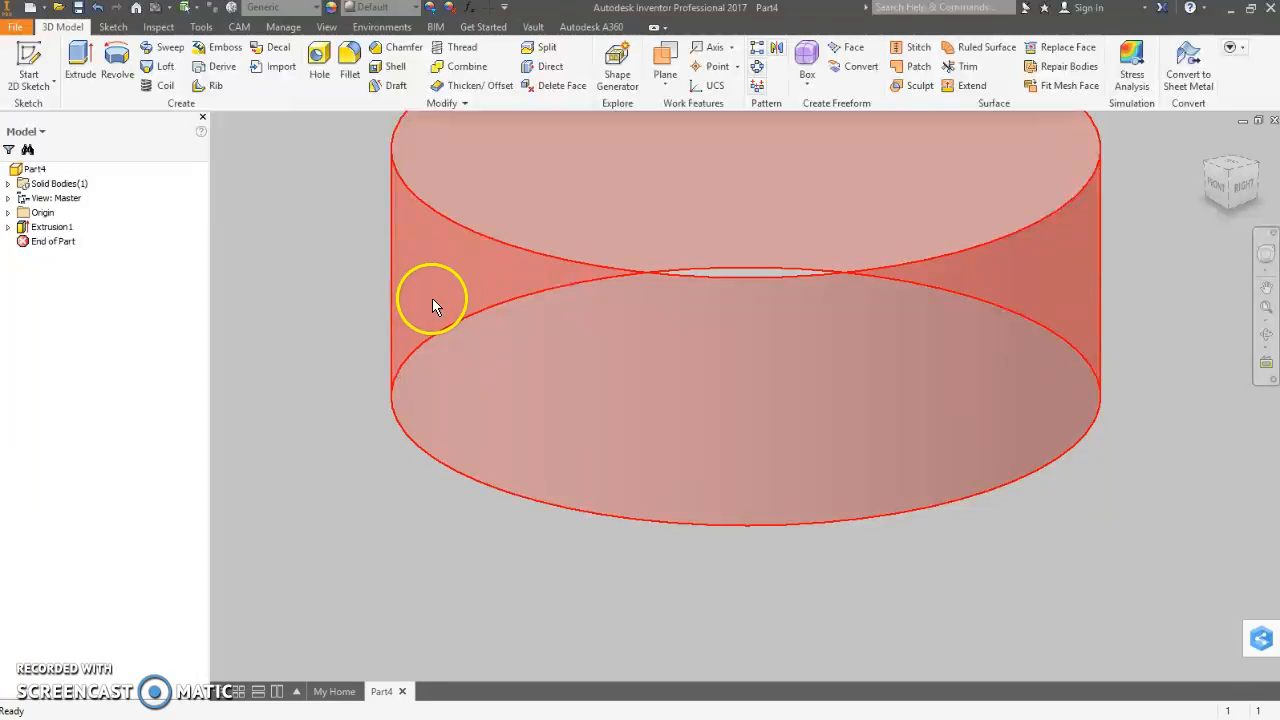
# Start a new 2D sketch on the disc's top face, with the view turned square to the sketch.
pyautogui.scroll(-2, 423, 291)
pyautogui.moveTo(329, 229); pyautogui.dragTo(397, 335, button='middle')
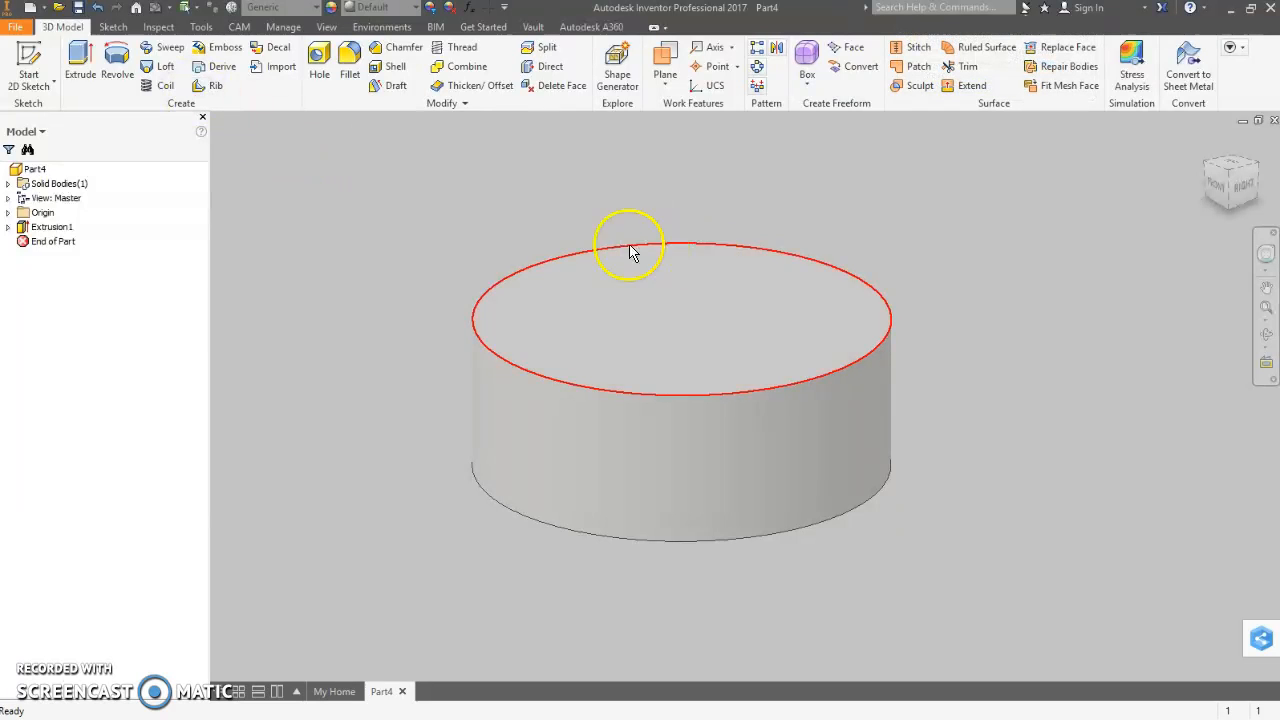
pyautogui.click(29, 64)
pyautogui.click(556, 291)
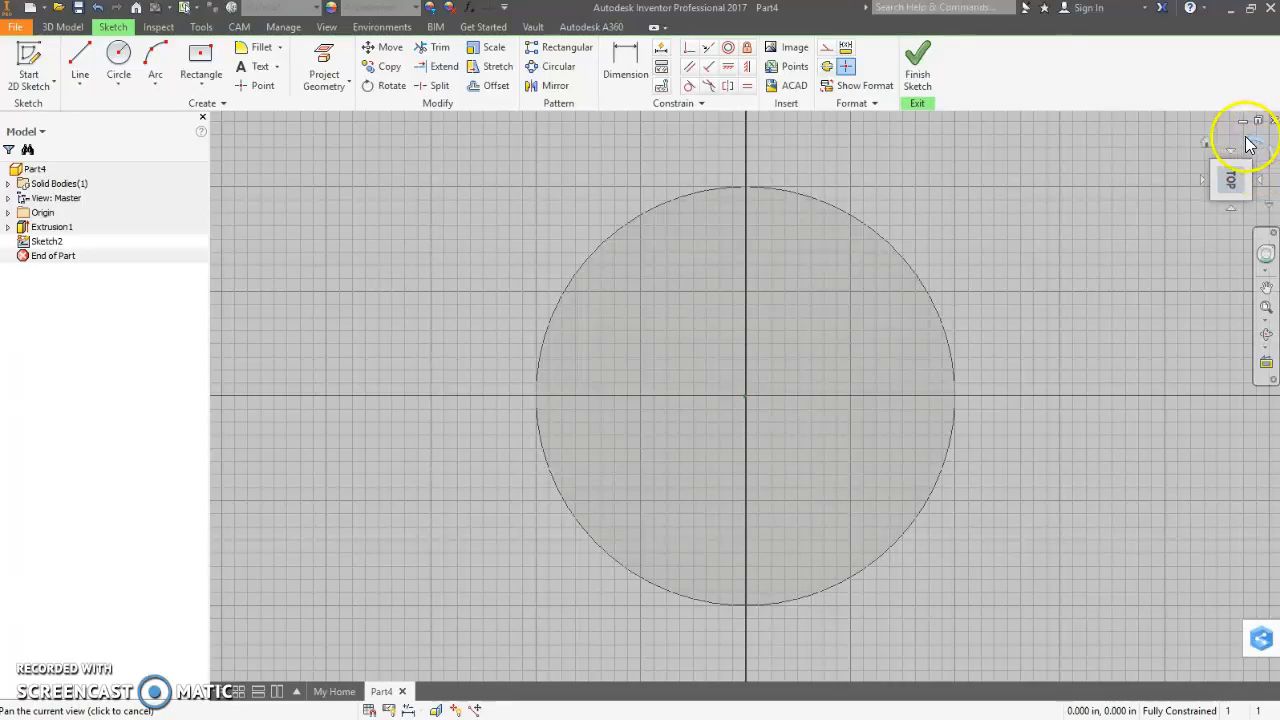
pyautogui.click(1251, 139)
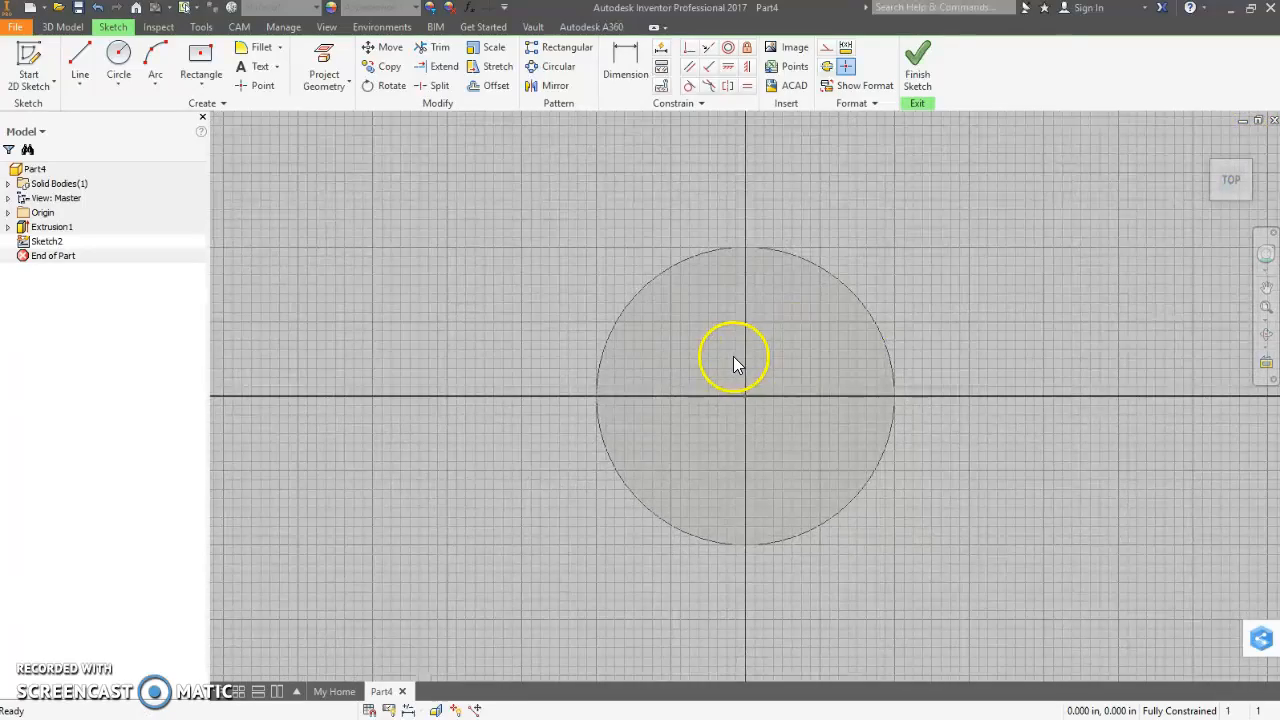
pyautogui.scroll(-1, 732, 356)
pyautogui.moveTo(935, 280); pyautogui.dragTo(898, 257, button='middle')
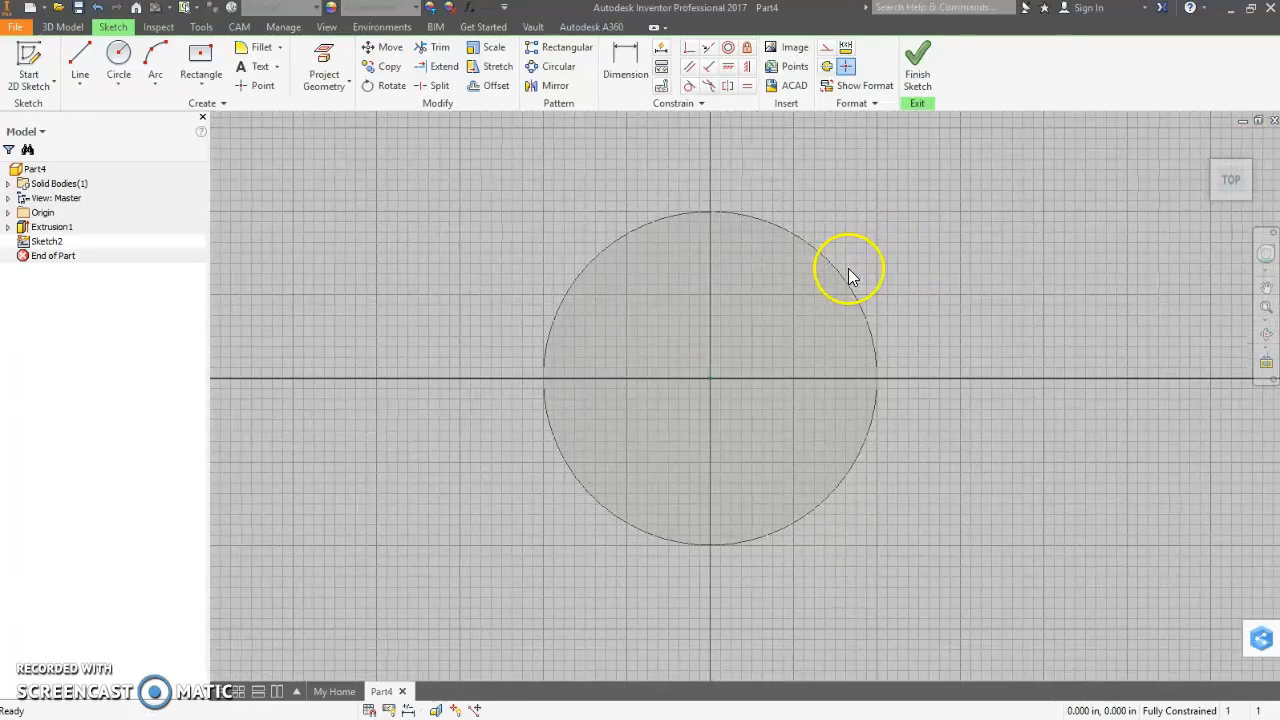
# Place one center point on the vertical axis about 1.124 in above the origin, inside the disc outline.
pyautogui.click(255, 96)
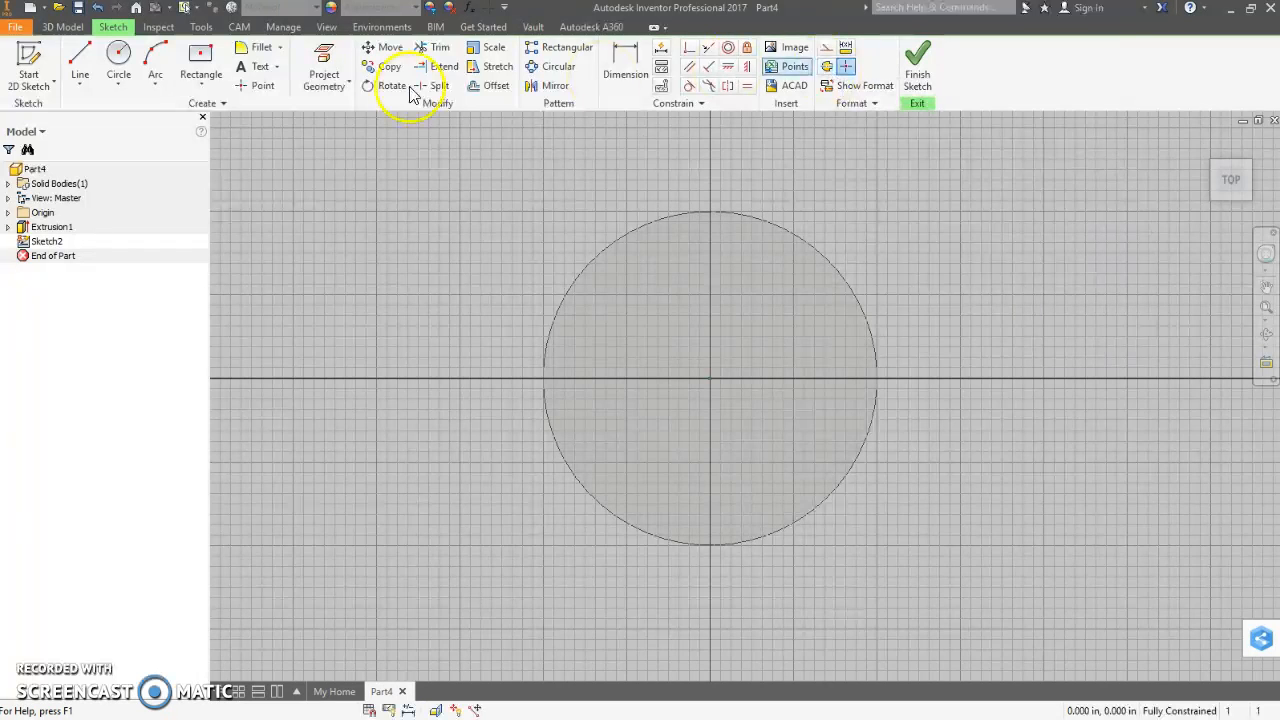
pyautogui.click(252, 87)
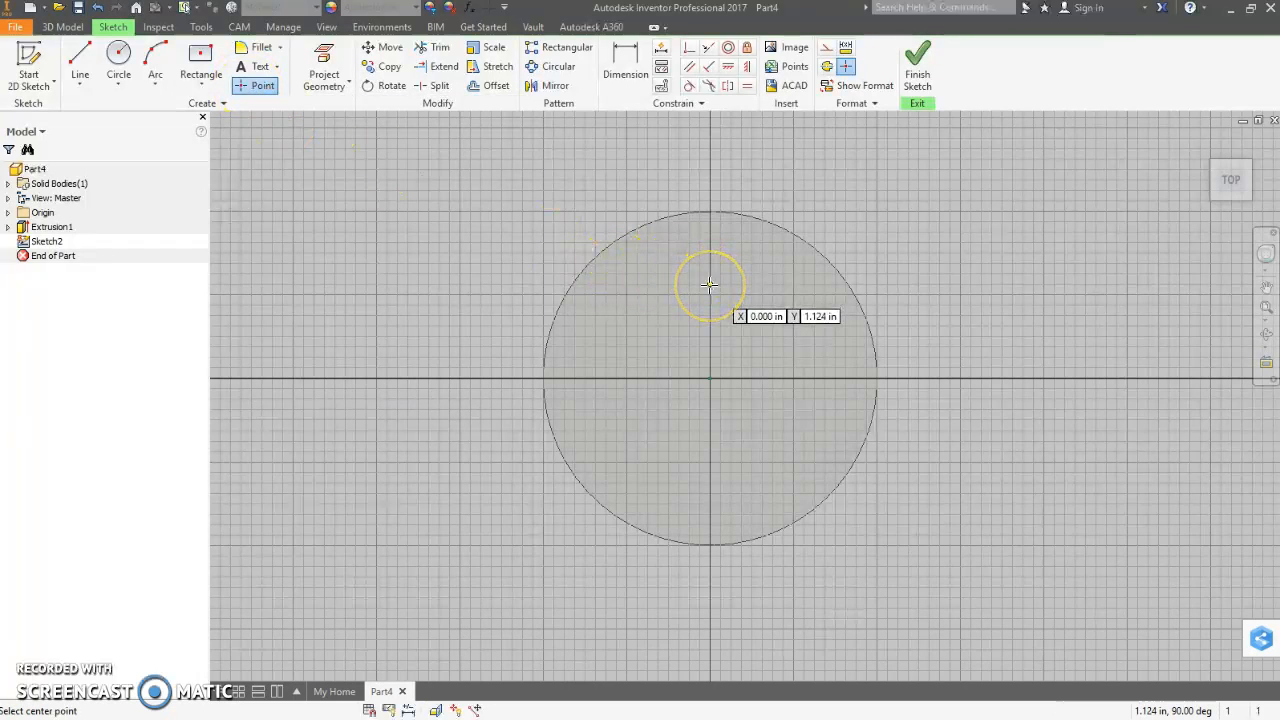
pyautogui.rightClick(843, 178)
pyautogui.click(901, 181)
# Dimension the center point's vertical distance from the origin as 1.25 in.
pyautogui.click(625, 65)
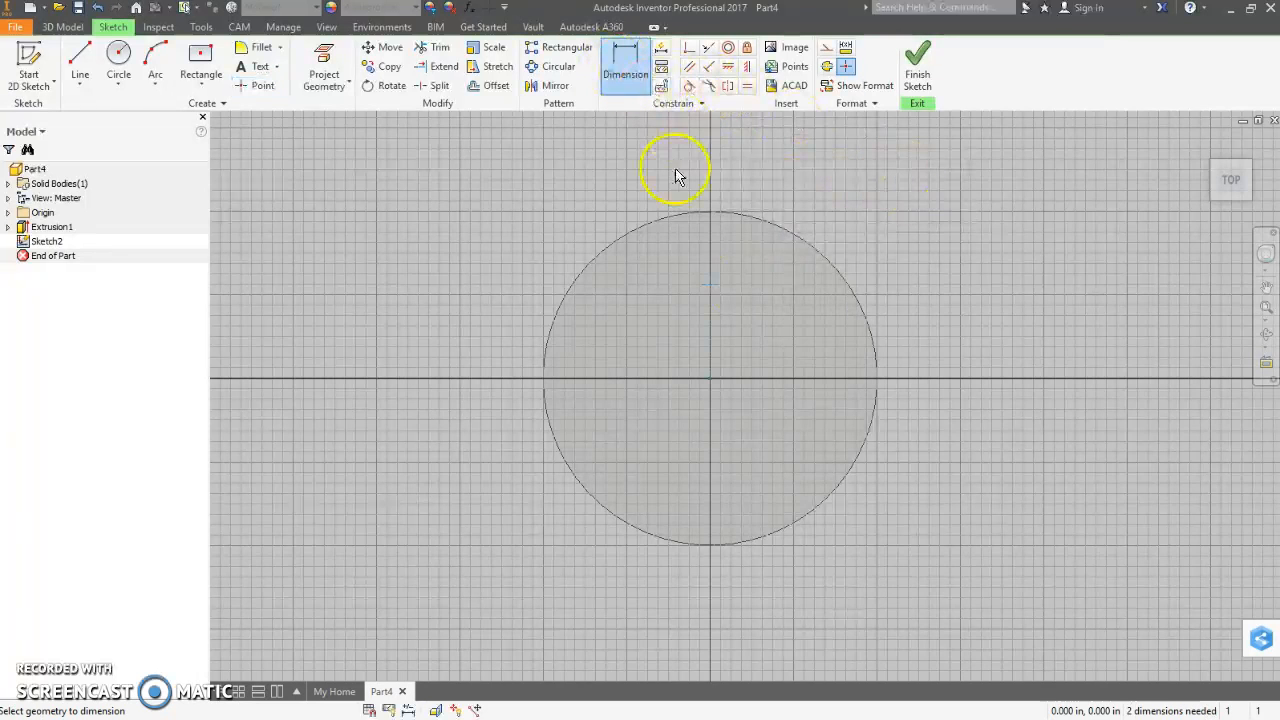
pyautogui.click(713, 383)
pyautogui.click(913, 325)
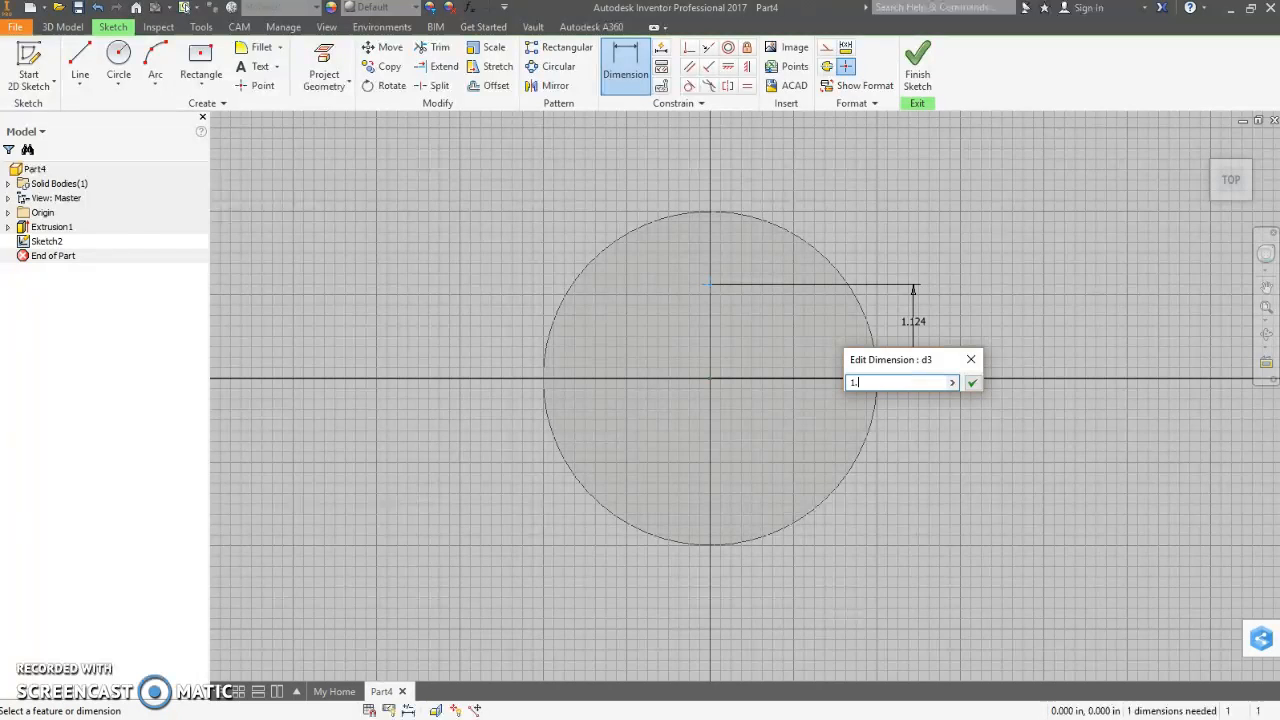
pyautogui.press('Return')
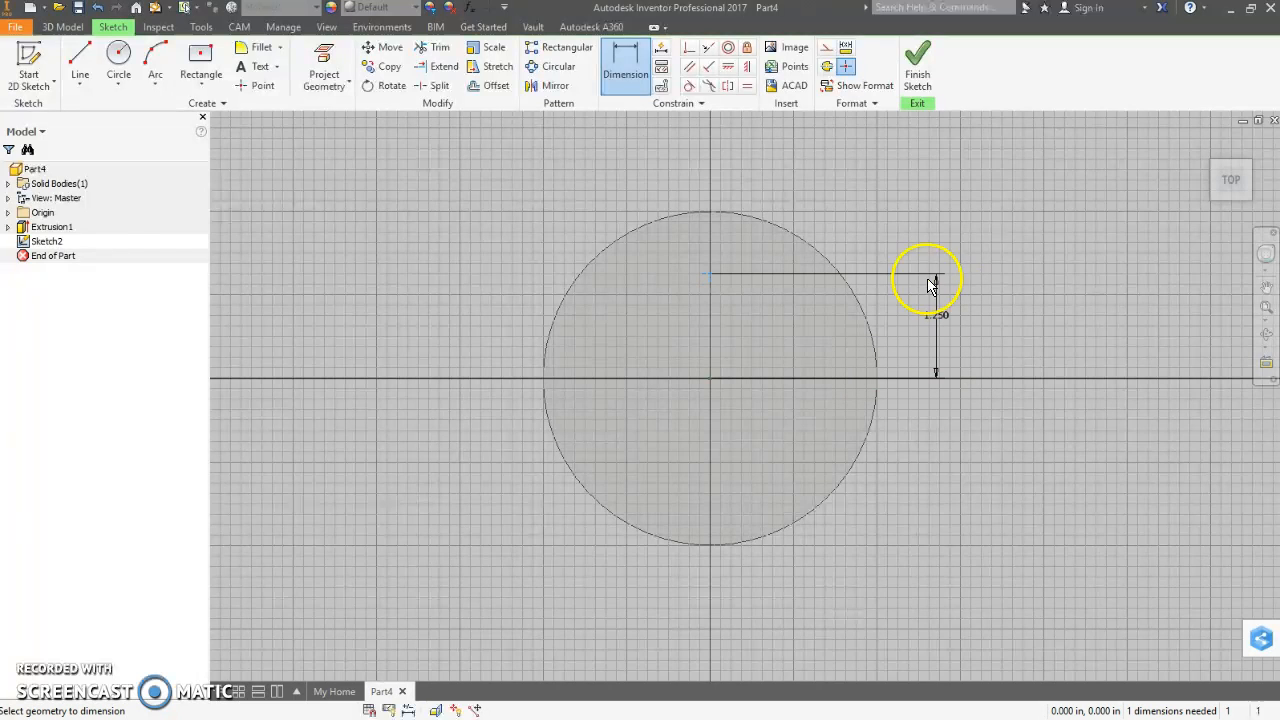
pyautogui.rightClick(932, 185)
pyautogui.click(985, 184)
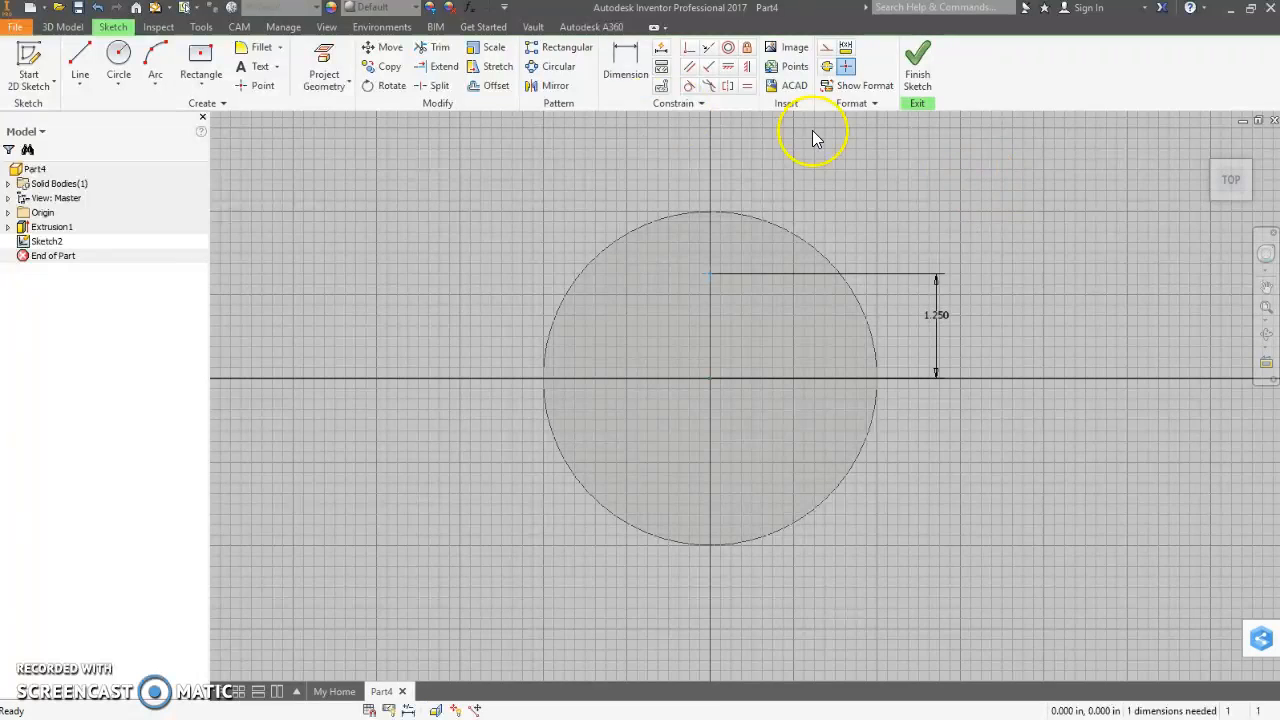
# Create a circular sketch pattern of the center point around the origin with 5 instances over 360 degrees, and finish the sketch.
pyautogui.click(565, 70)
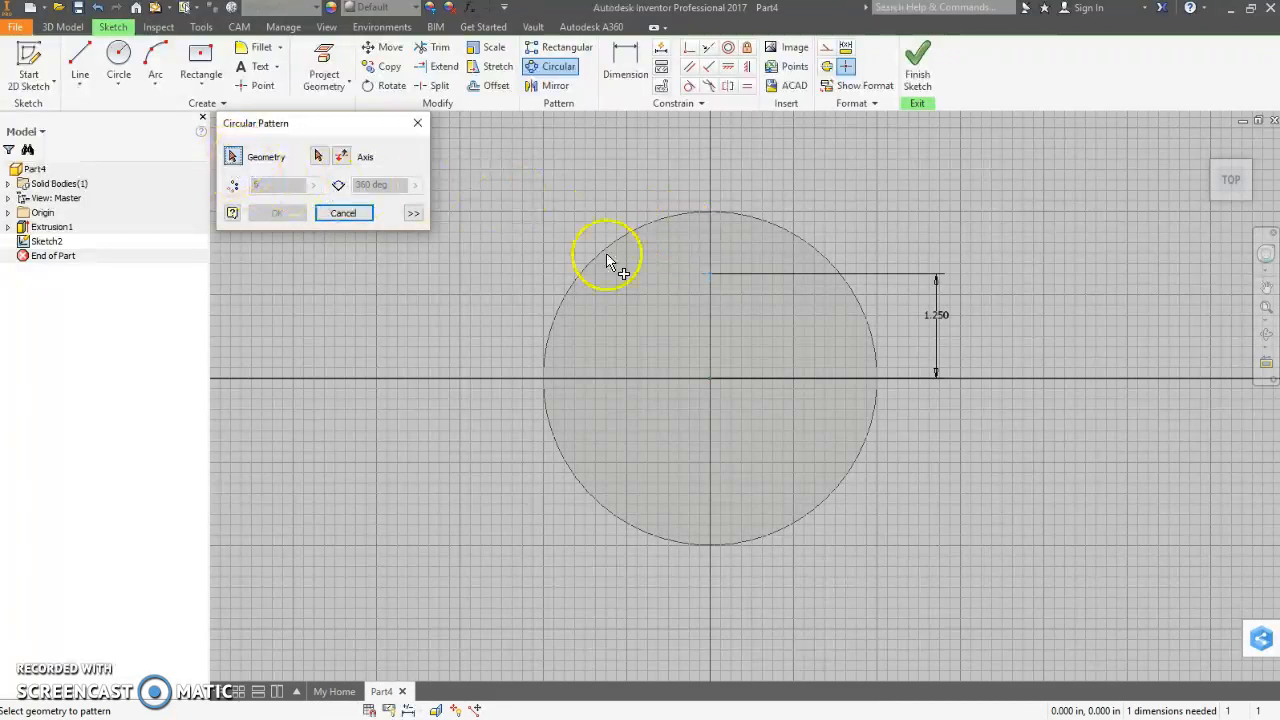
pyautogui.click(711, 275)
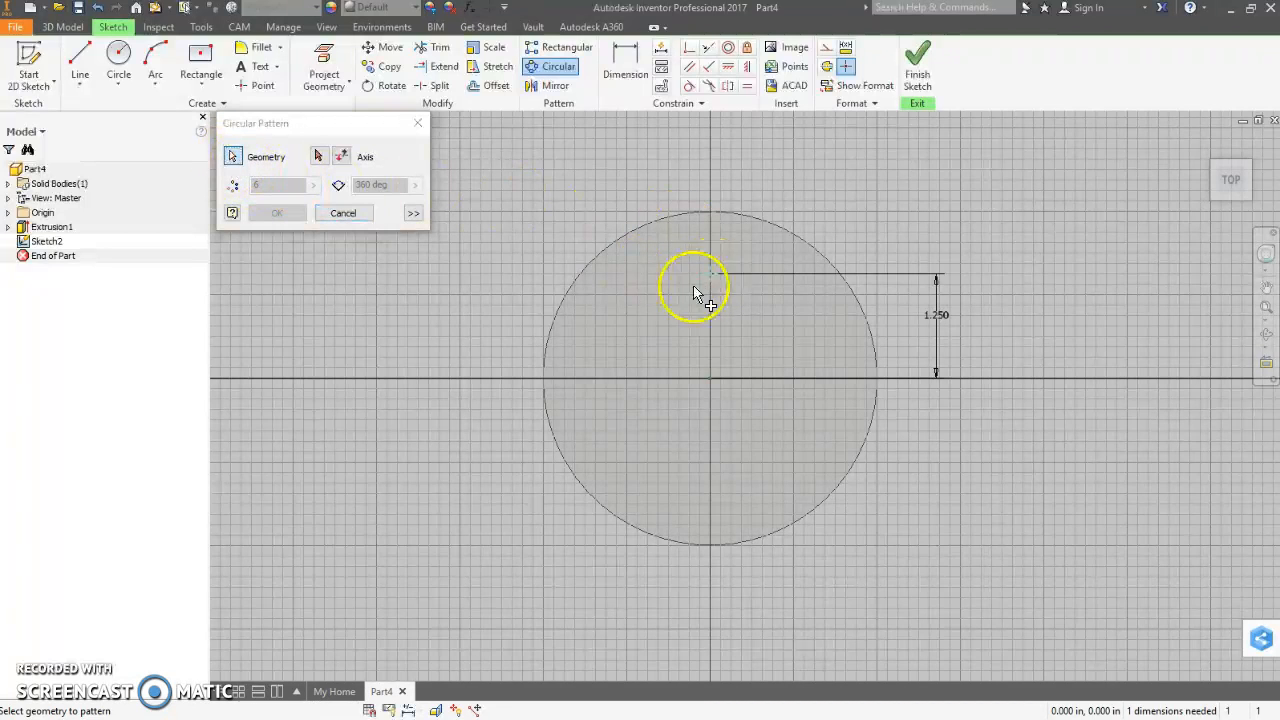
pyautogui.click(318, 157)
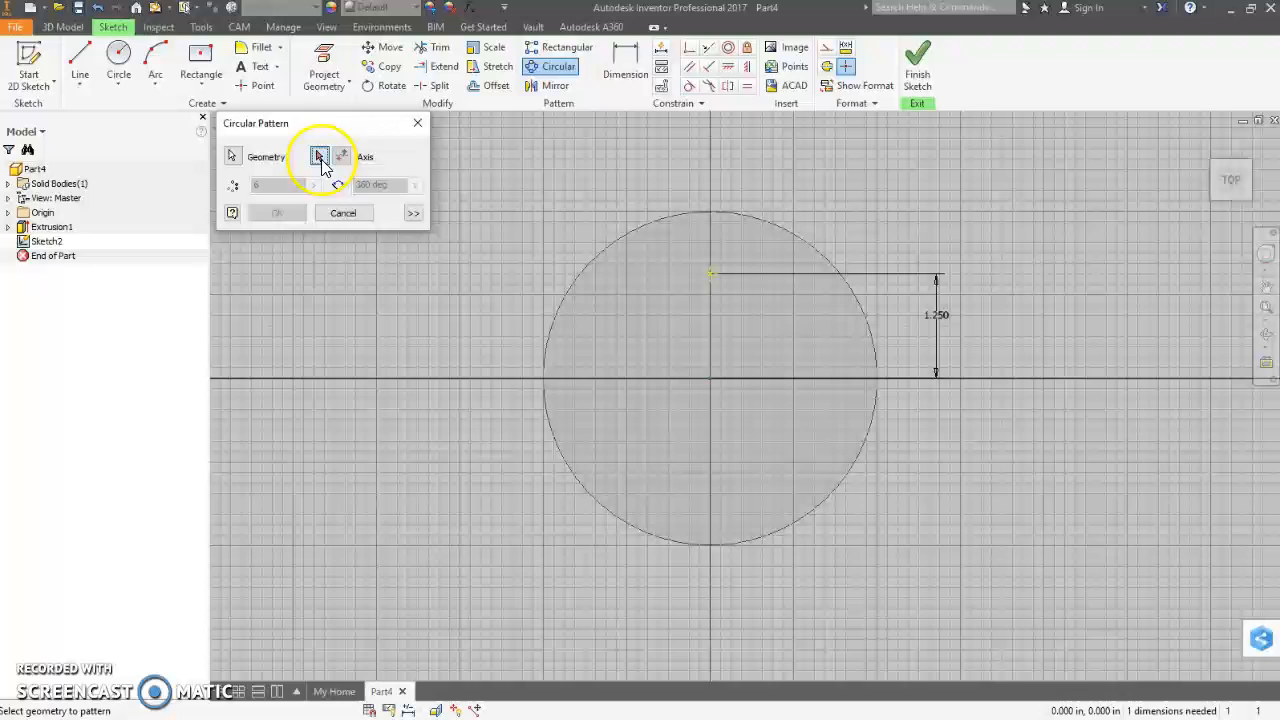
pyautogui.click(711, 381)
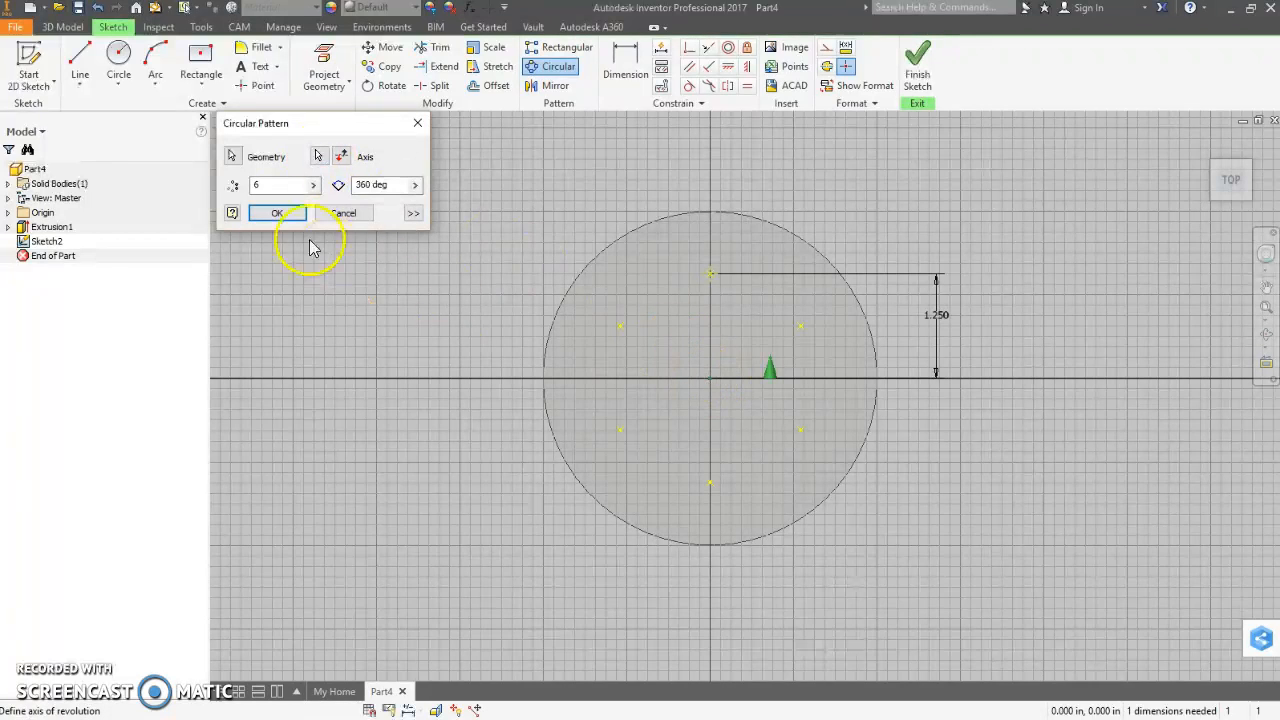
pyautogui.doubleClick(256, 185)
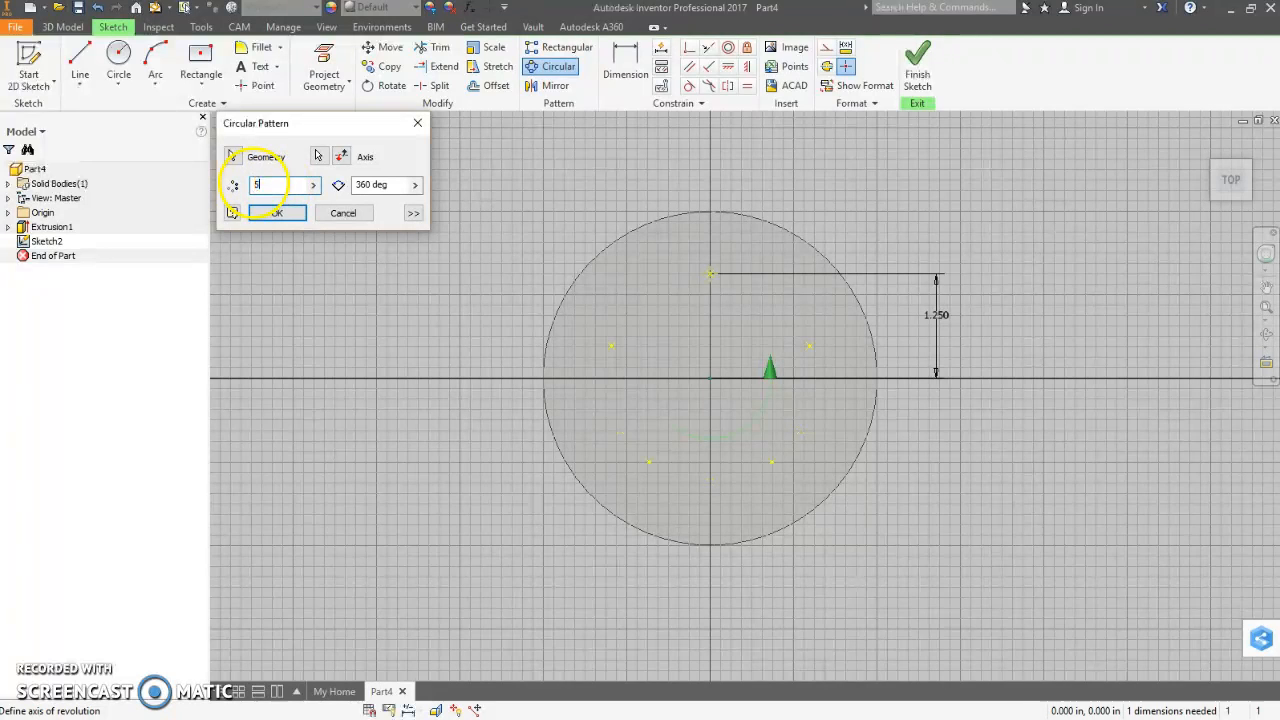
pyautogui.click(277, 213)
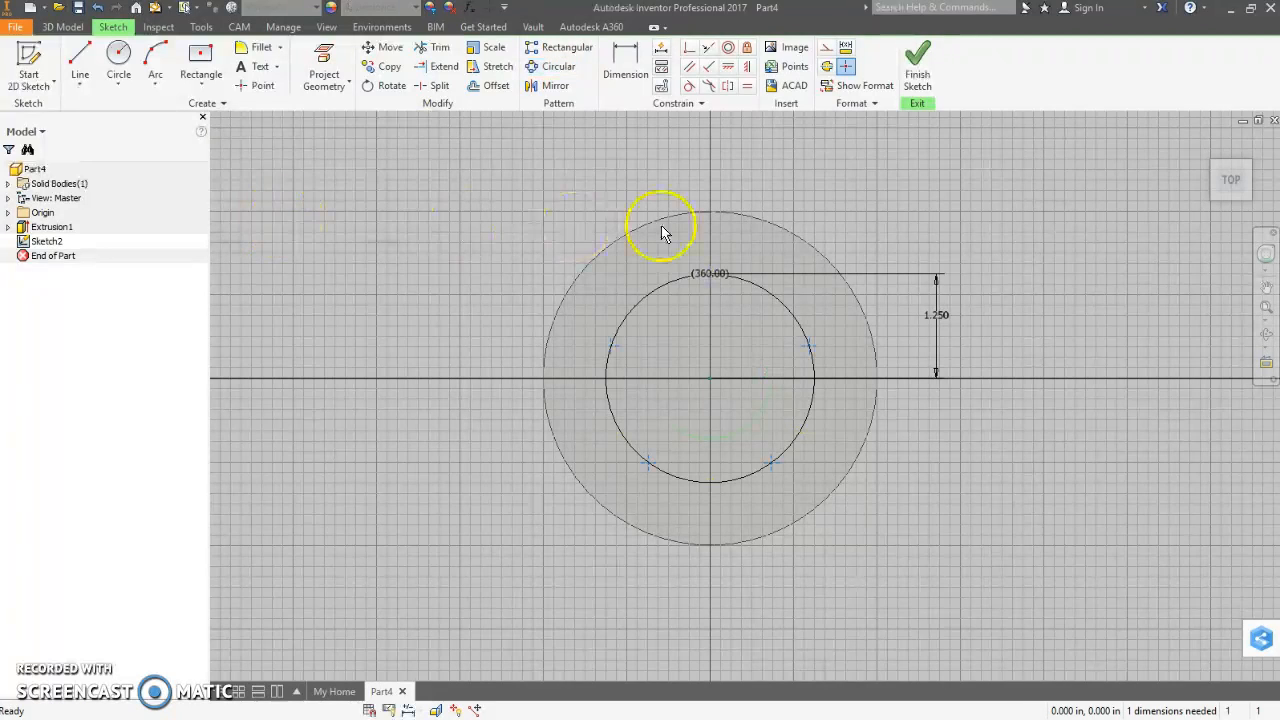
pyautogui.click(922, 57)
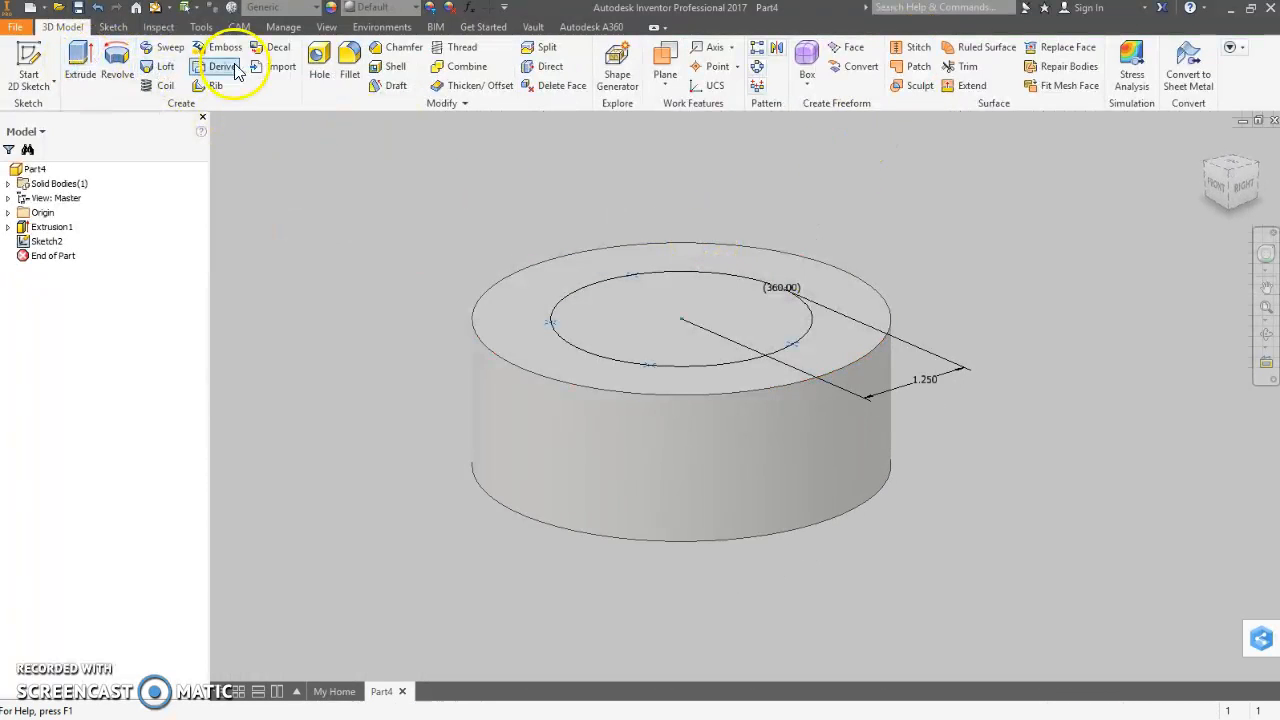
pyautogui.click(318, 60)
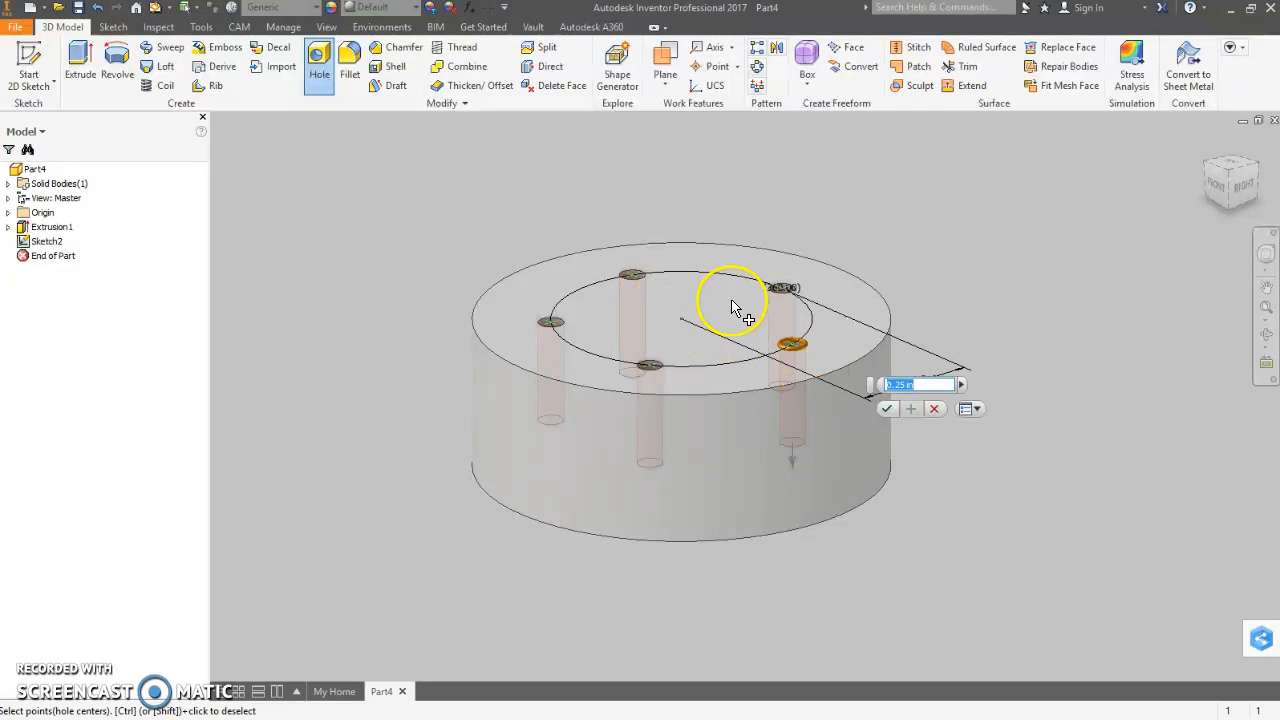
pyautogui.click(795, 346)
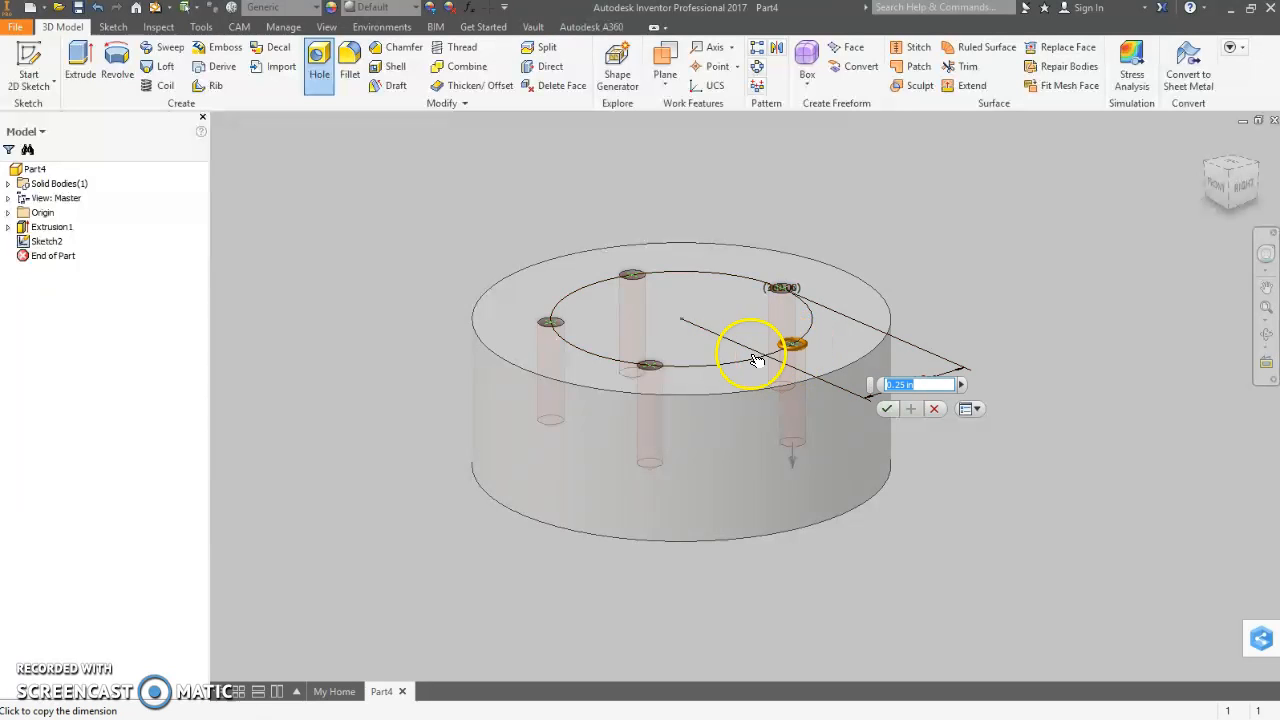
pyautogui.click(784, 290)
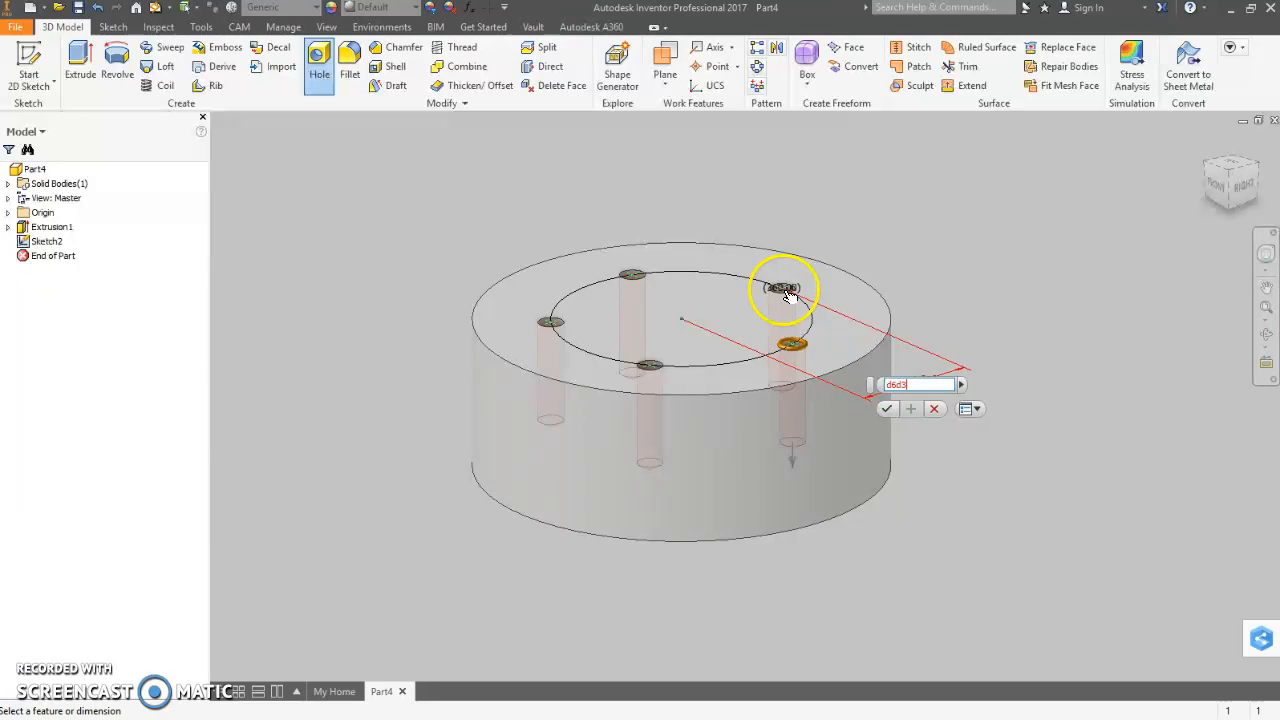
pyautogui.click(934, 408)
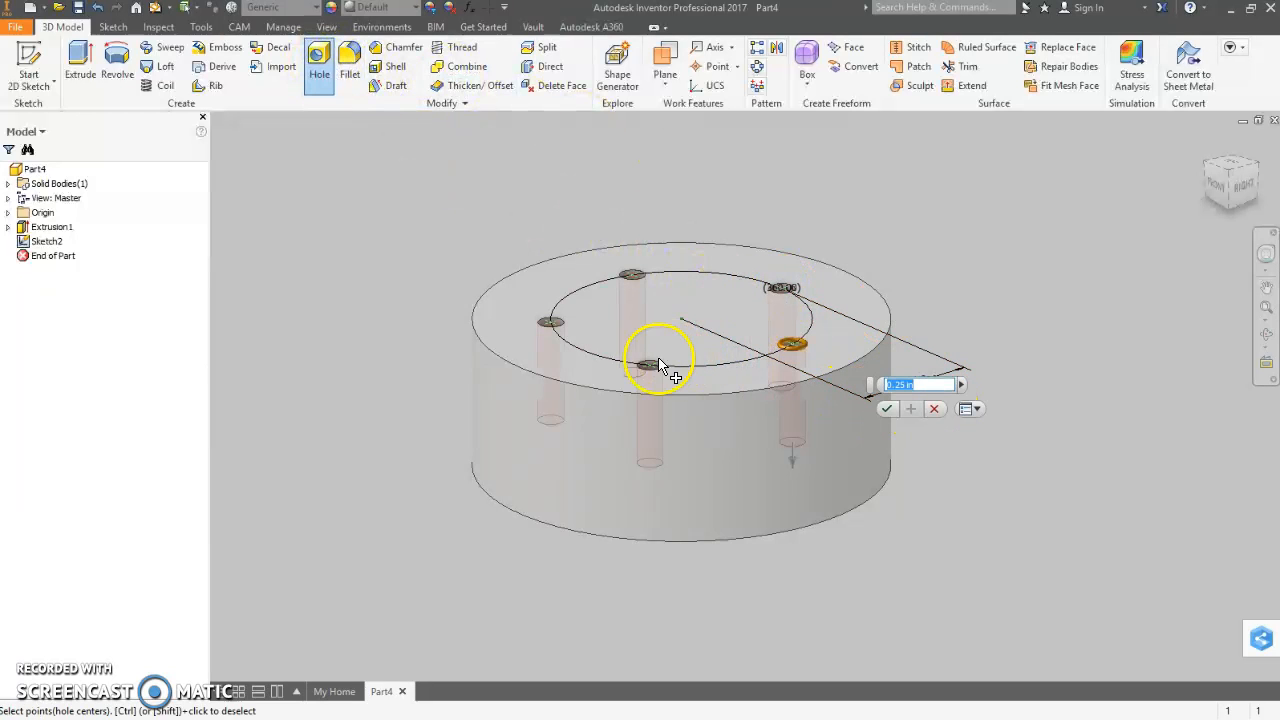
# Use the Hole command with only the sketch center beside the 1.250 dimension selected, deselecting the other four.
pyautogui.keyDown('ctrl'); pyautogui.click(553, 322); pyautogui.keyUp('ctrl')
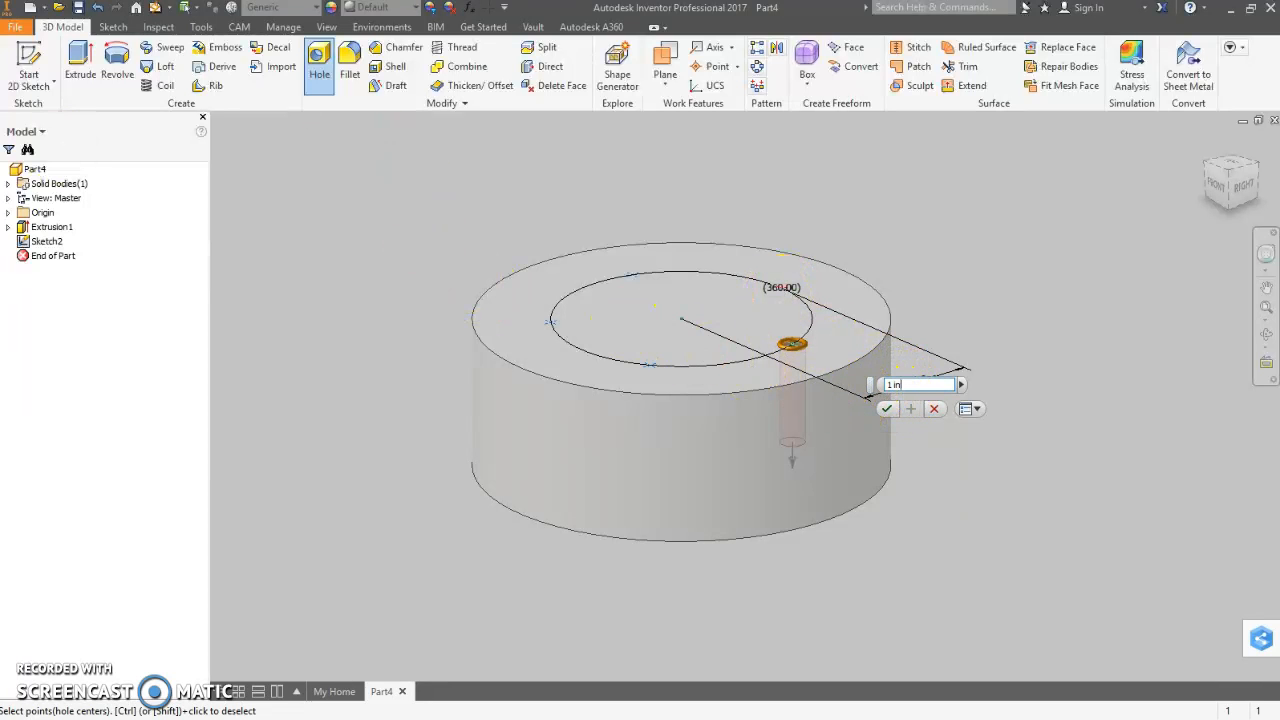
pyautogui.moveTo(277, 100); pyautogui.dragTo(229, 77)
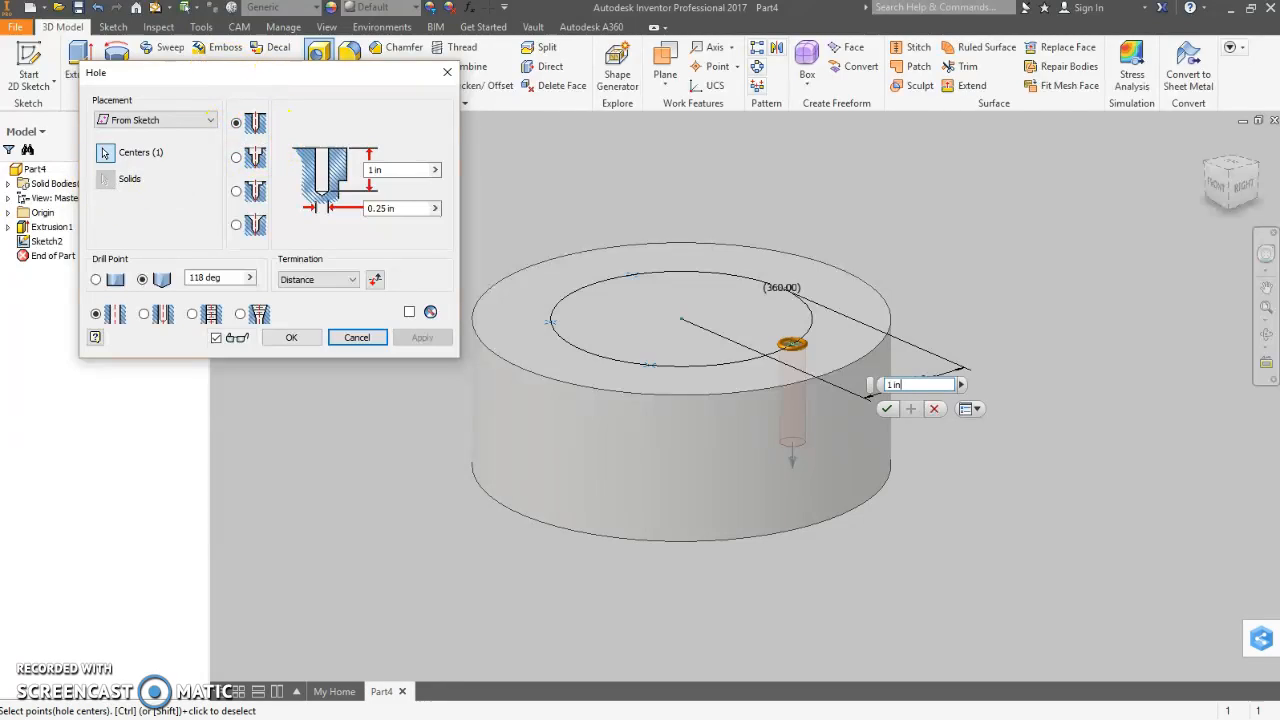
# Switch to the Activity 5.5a page in the browser and examine the required settings for each hole type.
pyautogui.moveTo(0, 165); pyautogui.dragTo(474, 36)
pyautogui.scroll(-8, 586, 475)
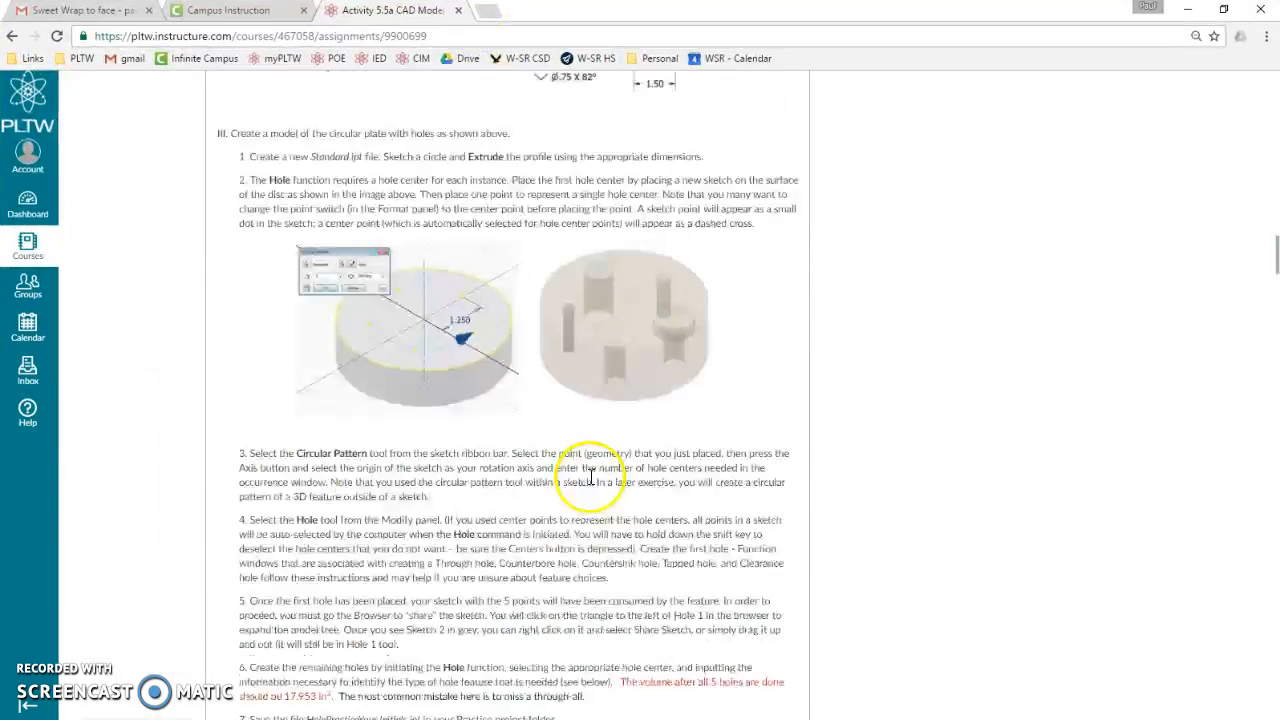
pyautogui.scroll(-5, 585, 460)
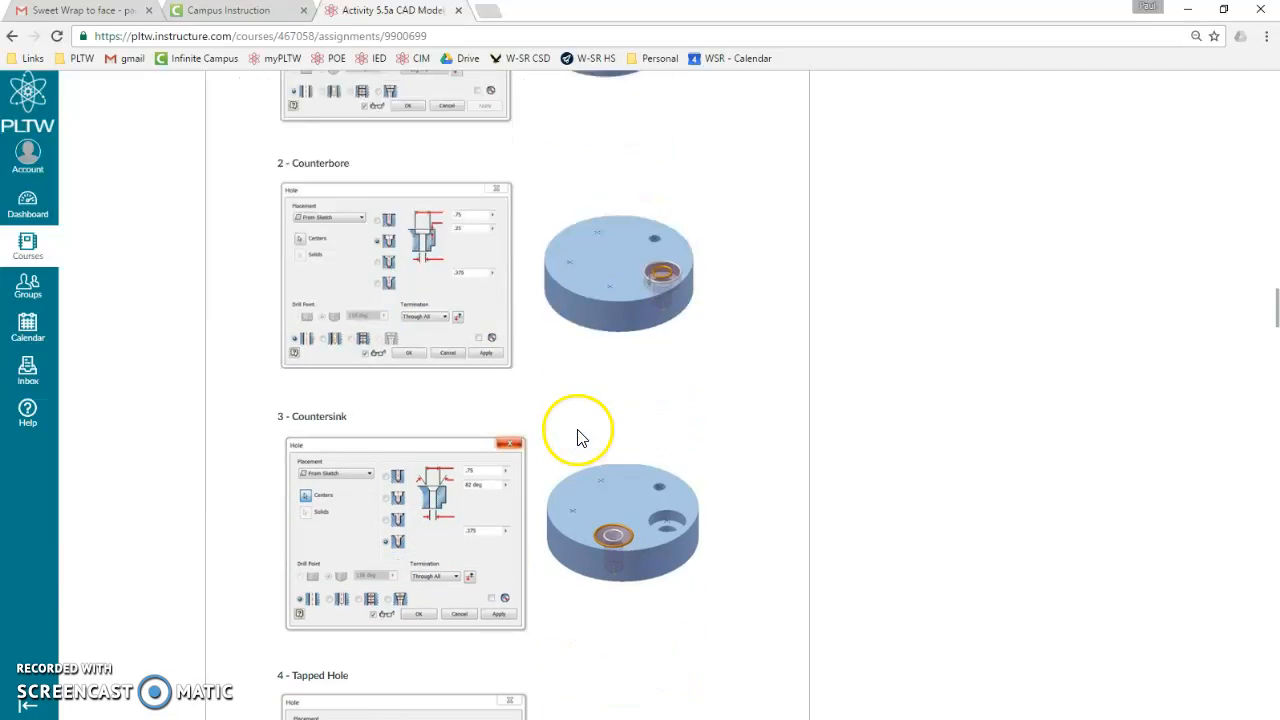
pyautogui.scroll(-2, 577, 439)
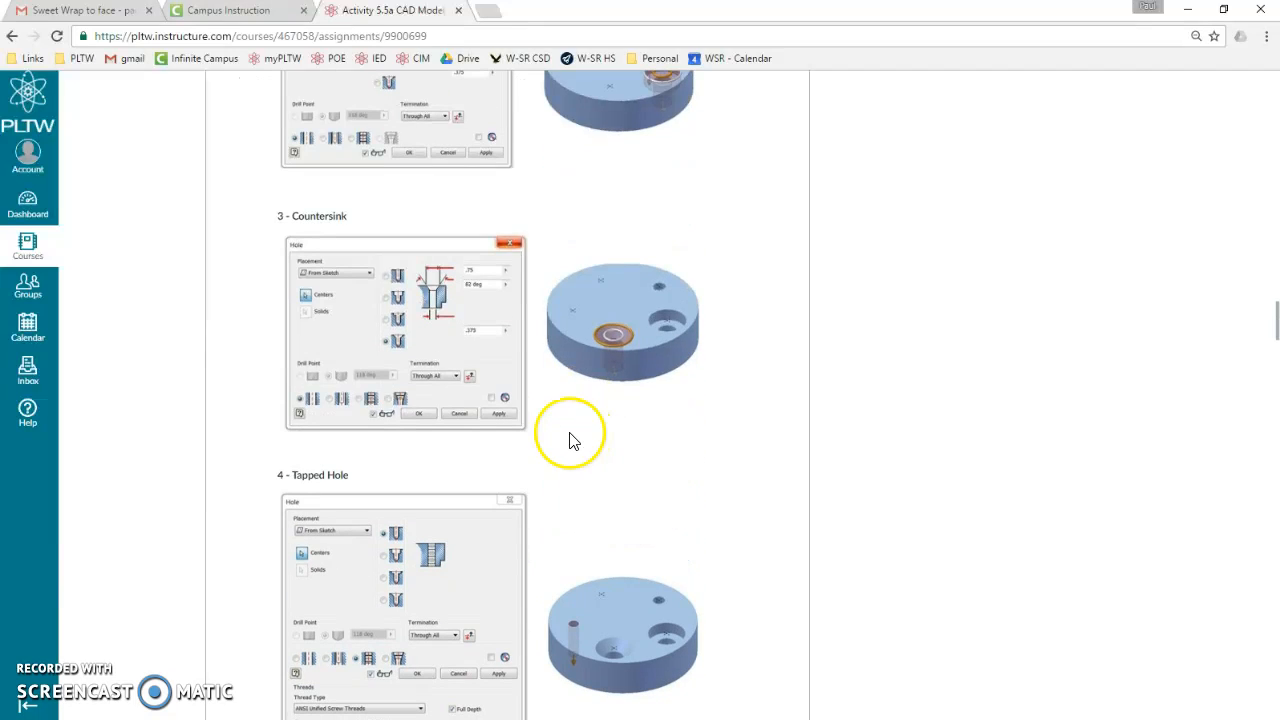
pyautogui.scroll(3, 560, 429)
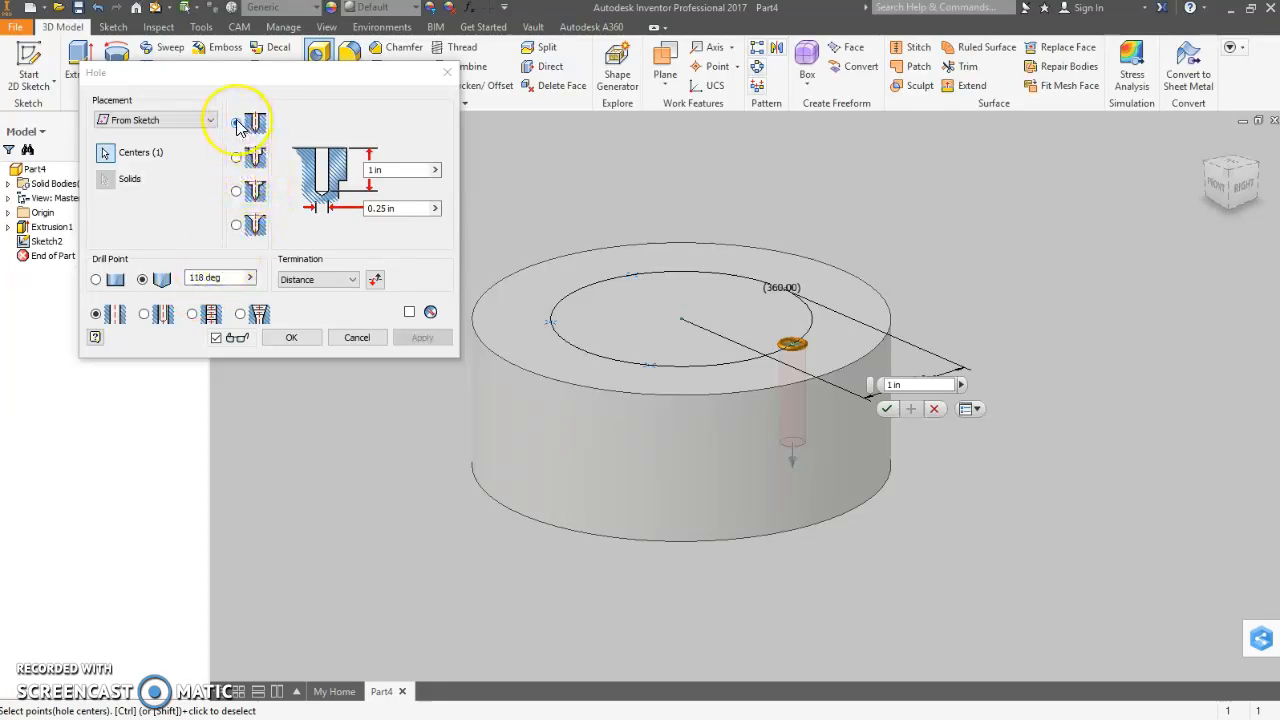
# Set the simple drilled hole's termination to Through All with a 0.25 in diameter, and create it.
pyautogui.click(316, 279)
pyautogui.click(336, 304)
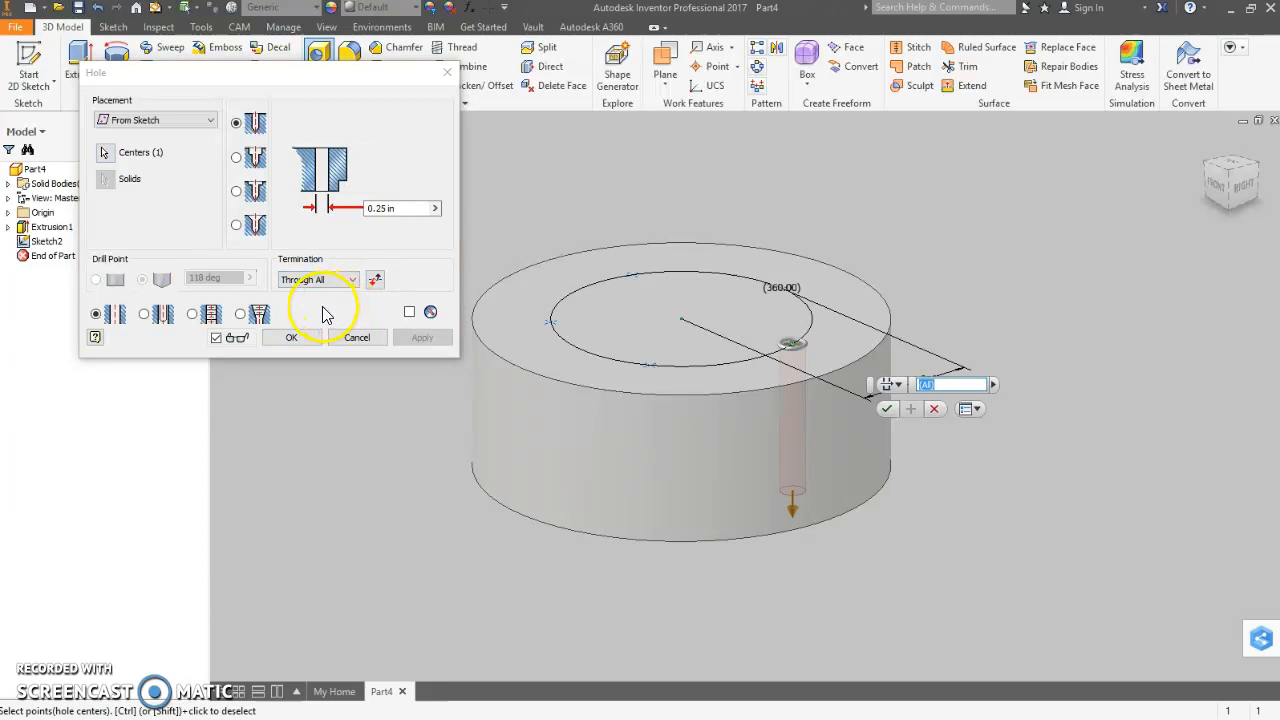
pyautogui.click(398, 209)
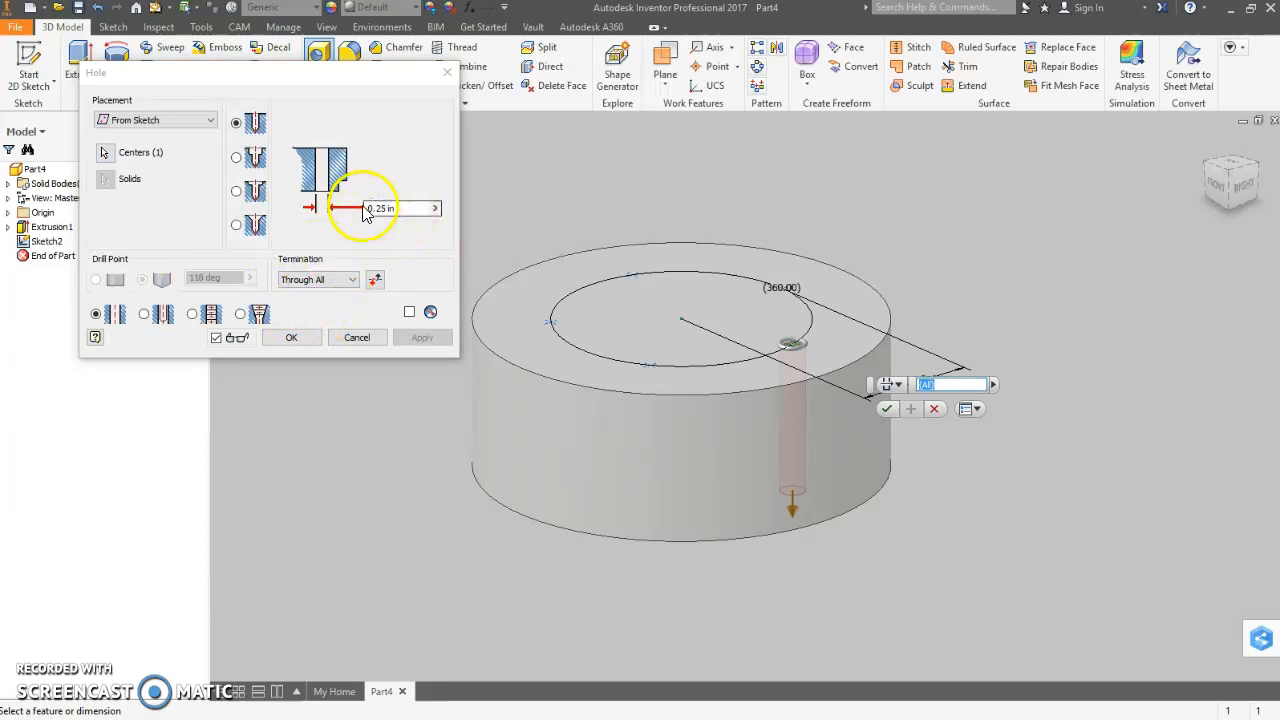
pyautogui.click(289, 338)
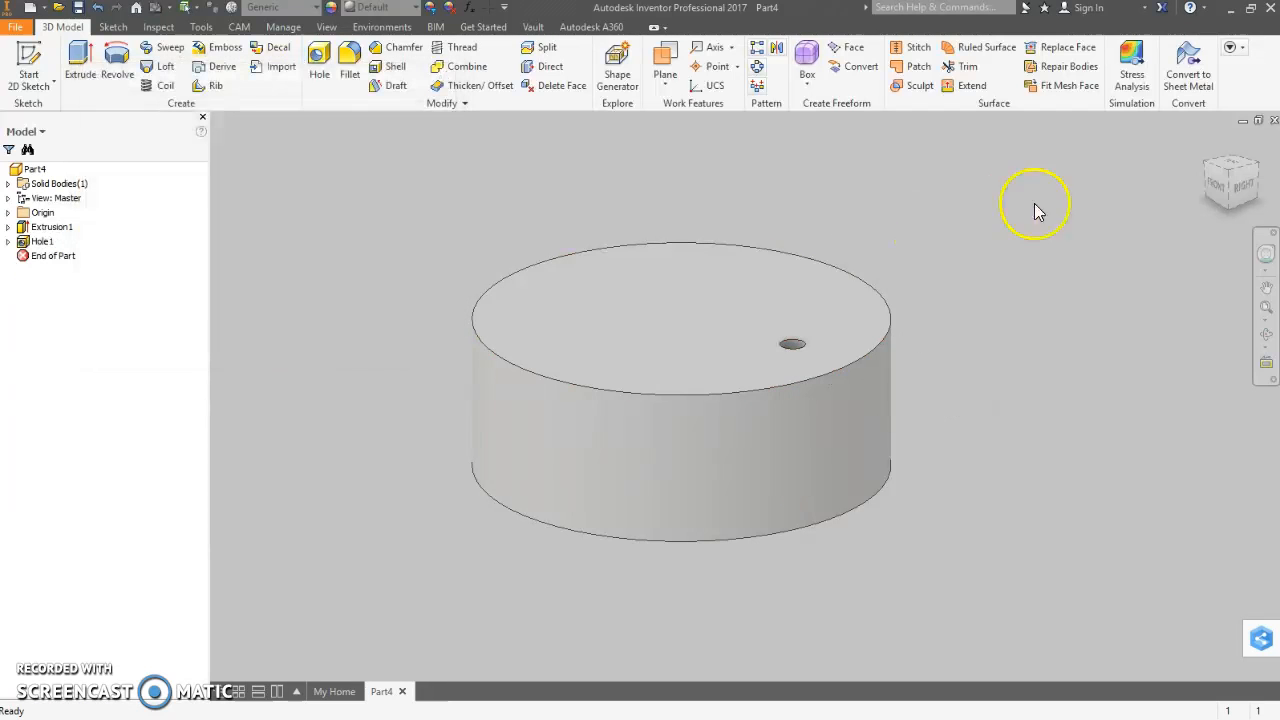
# Share the sketch nested under Hole1 so its remaining centers can be used by further hole features.
pyautogui.click(1212, 170)
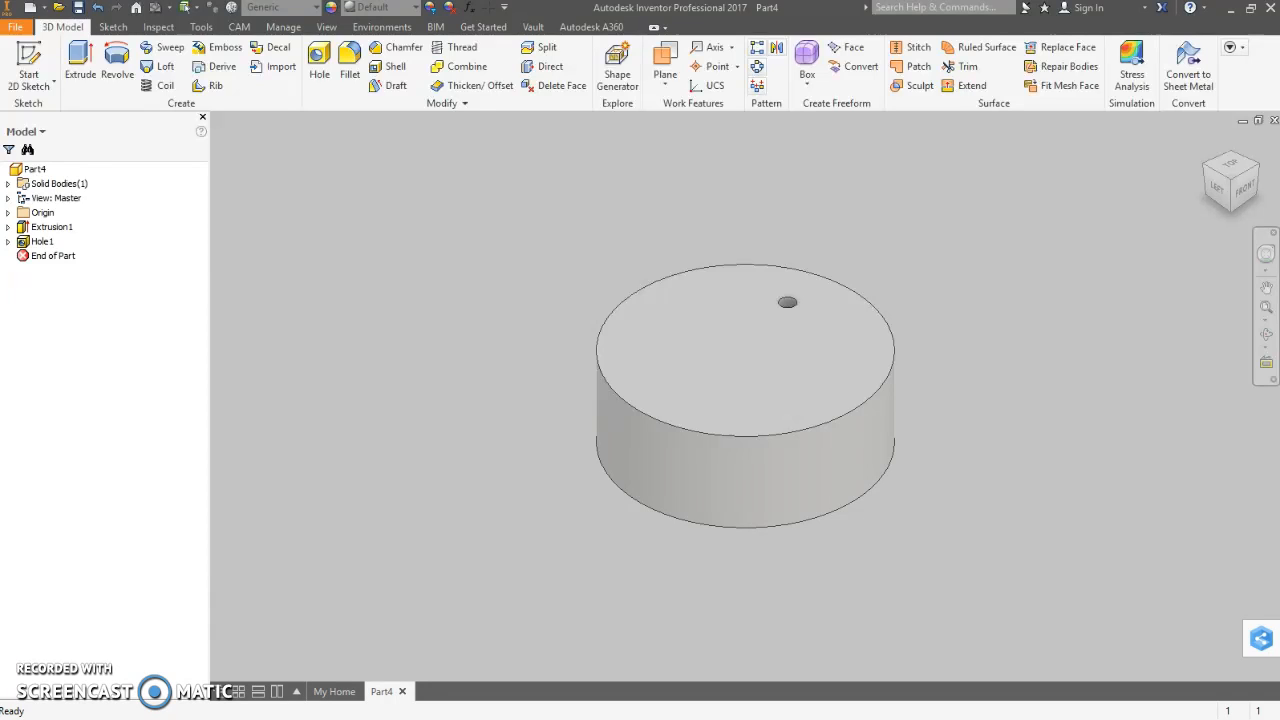
pyautogui.click(9, 241)
pyautogui.rightClick(35, 256)
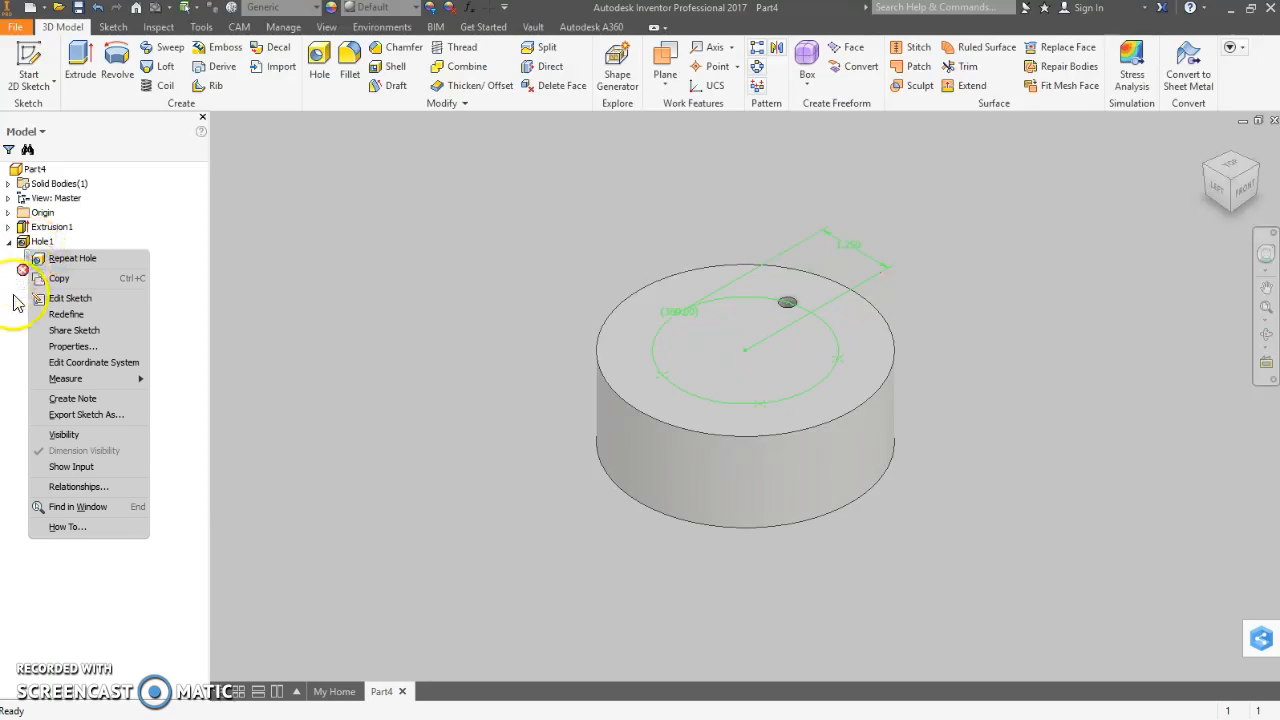
pyautogui.click(14, 298)
pyautogui.moveTo(30, 256); pyautogui.dragTo(40, 252)
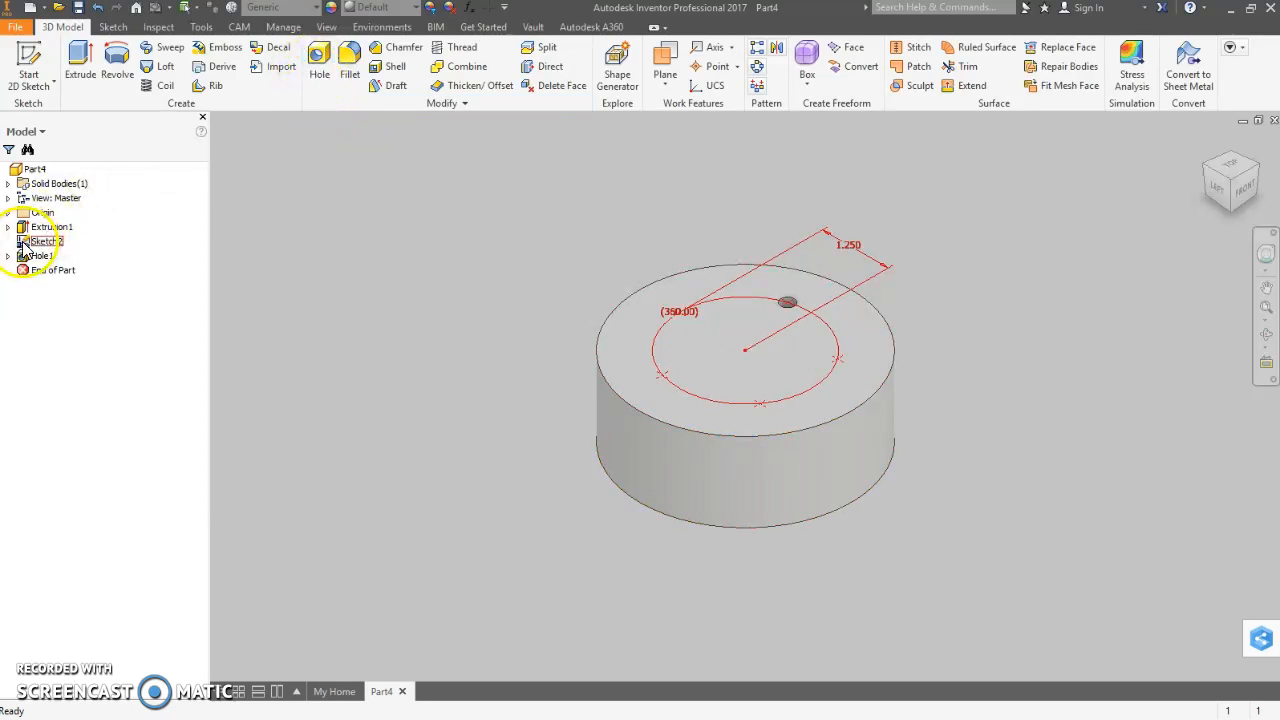
# Create counterbored Through All holes at the four remaining centers, with a .75 in counterbore diameter and .375 in hole diameter.
pyautogui.click(326, 60)
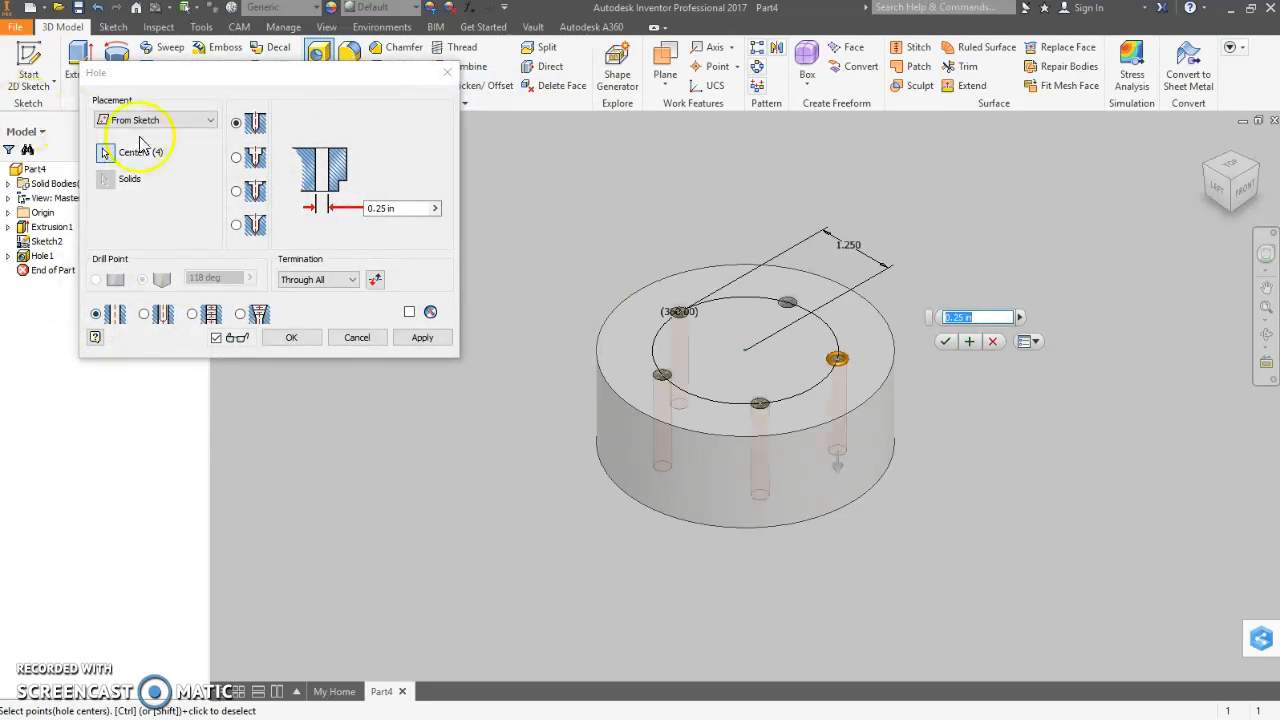
pyautogui.click(237, 159)
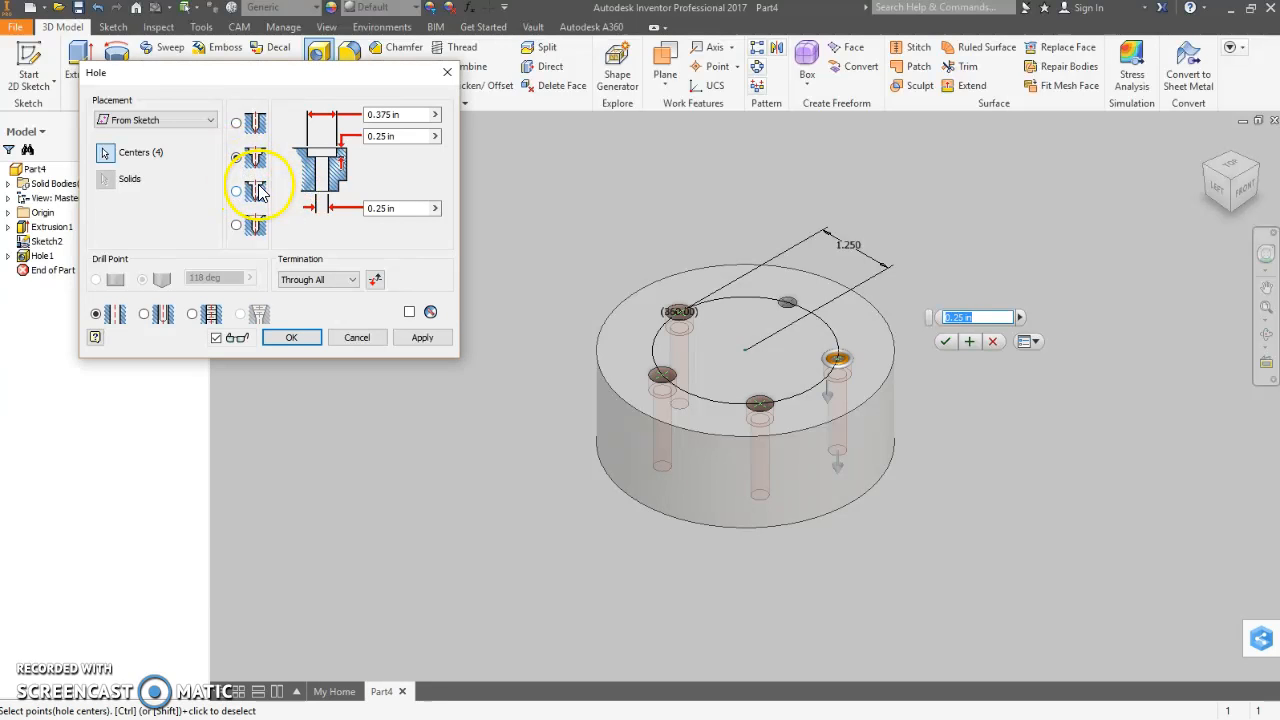
pyautogui.click(395, 114)
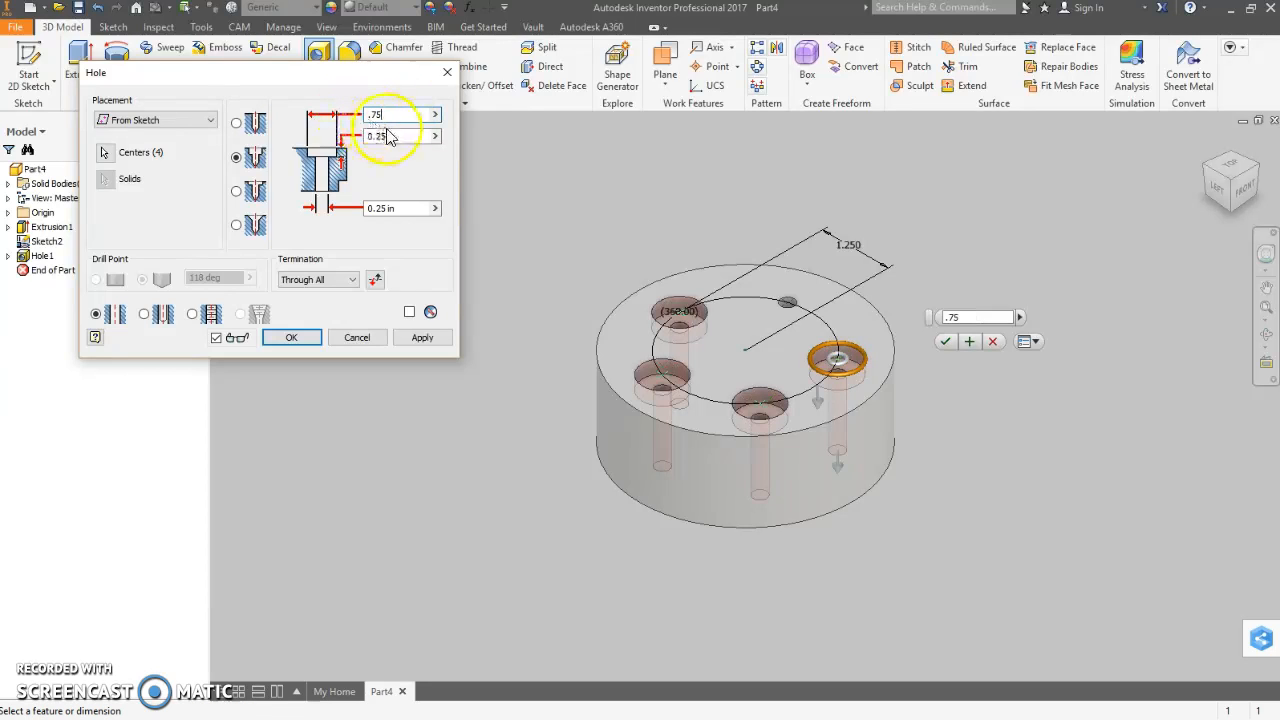
pyautogui.click(378, 208)
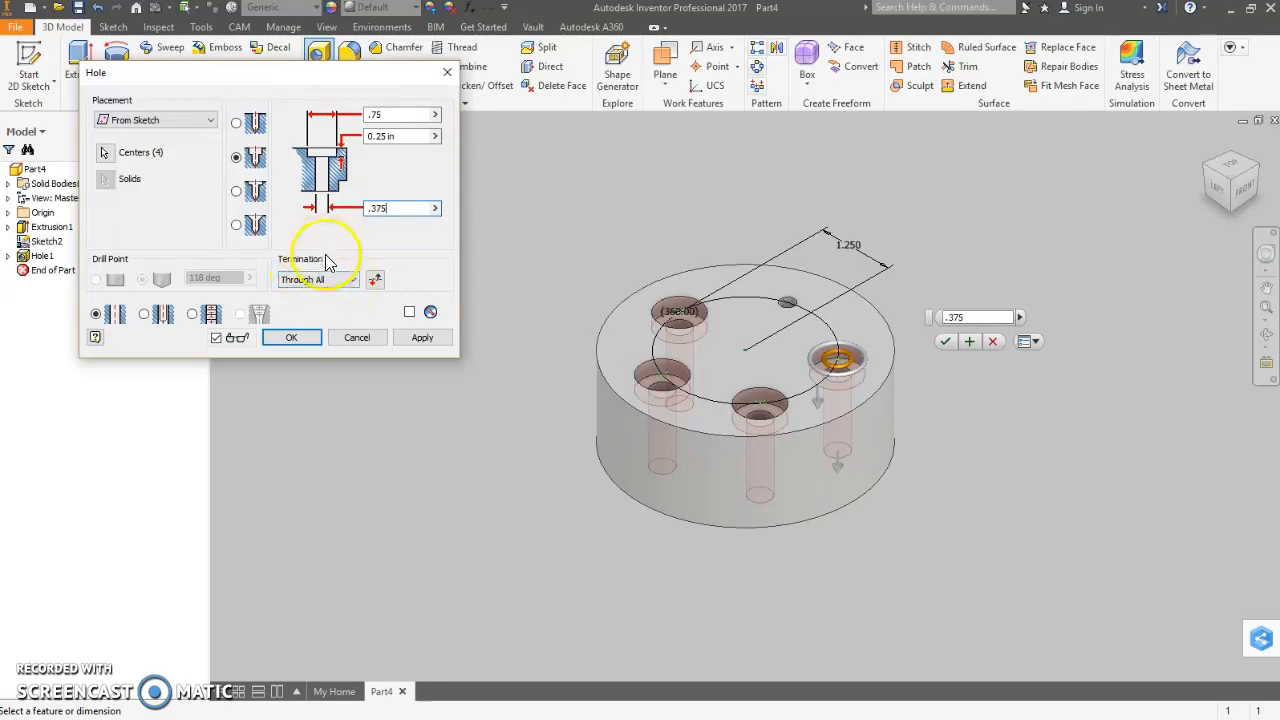
pyautogui.click(305, 340)
pyautogui.click(465, 348)
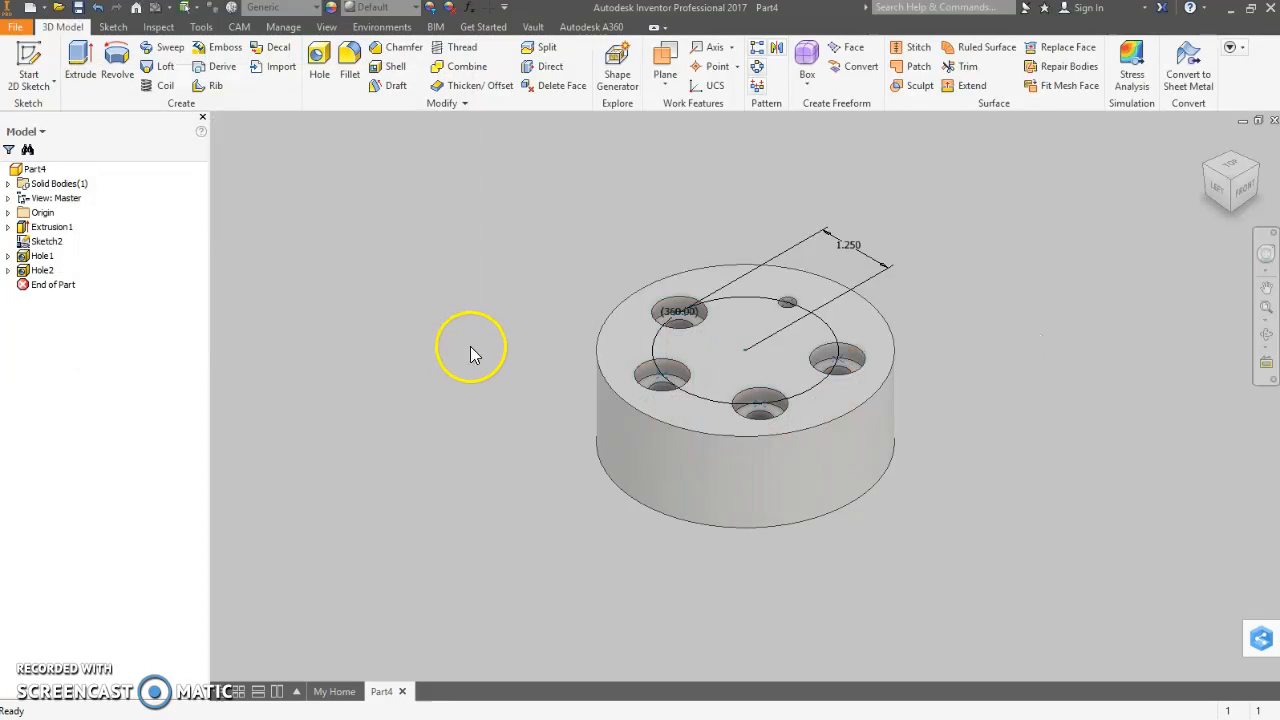
# Undo the four counterbored holes and recreate only the one at the next center clockwise from the drilled hole.
pyautogui.hotkey('ctrl', 'z')
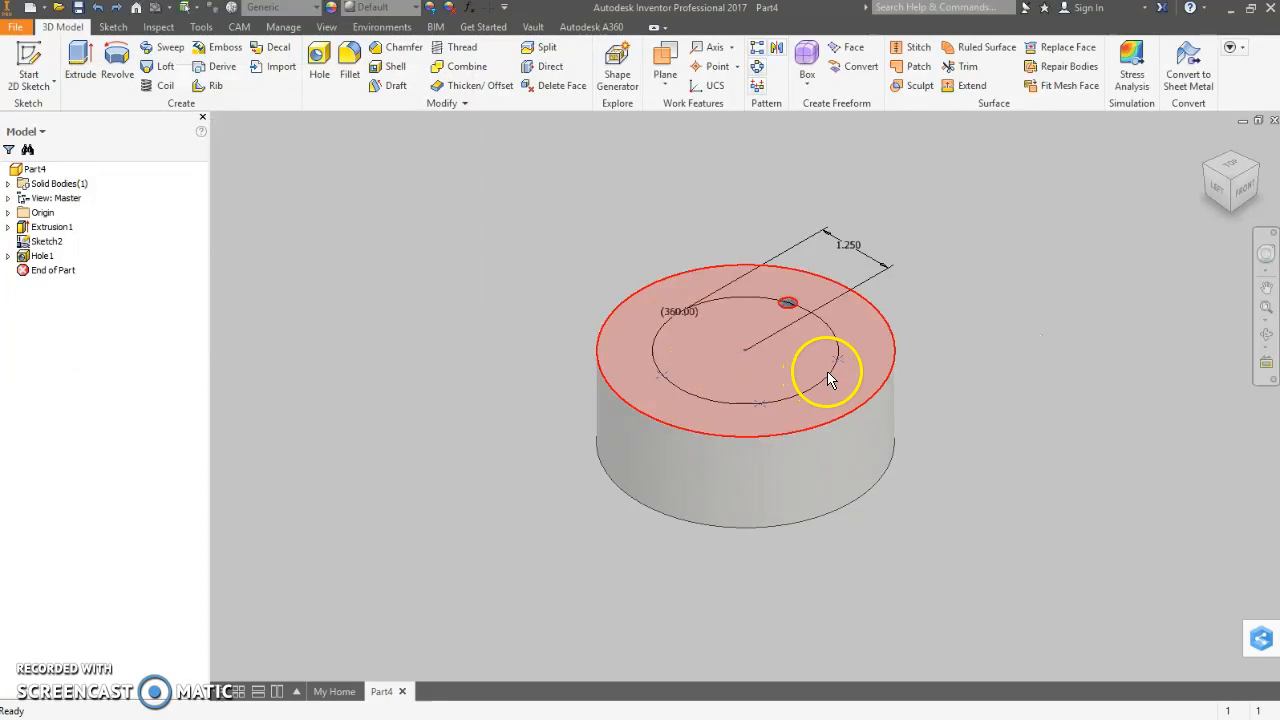
pyautogui.click(320, 62)
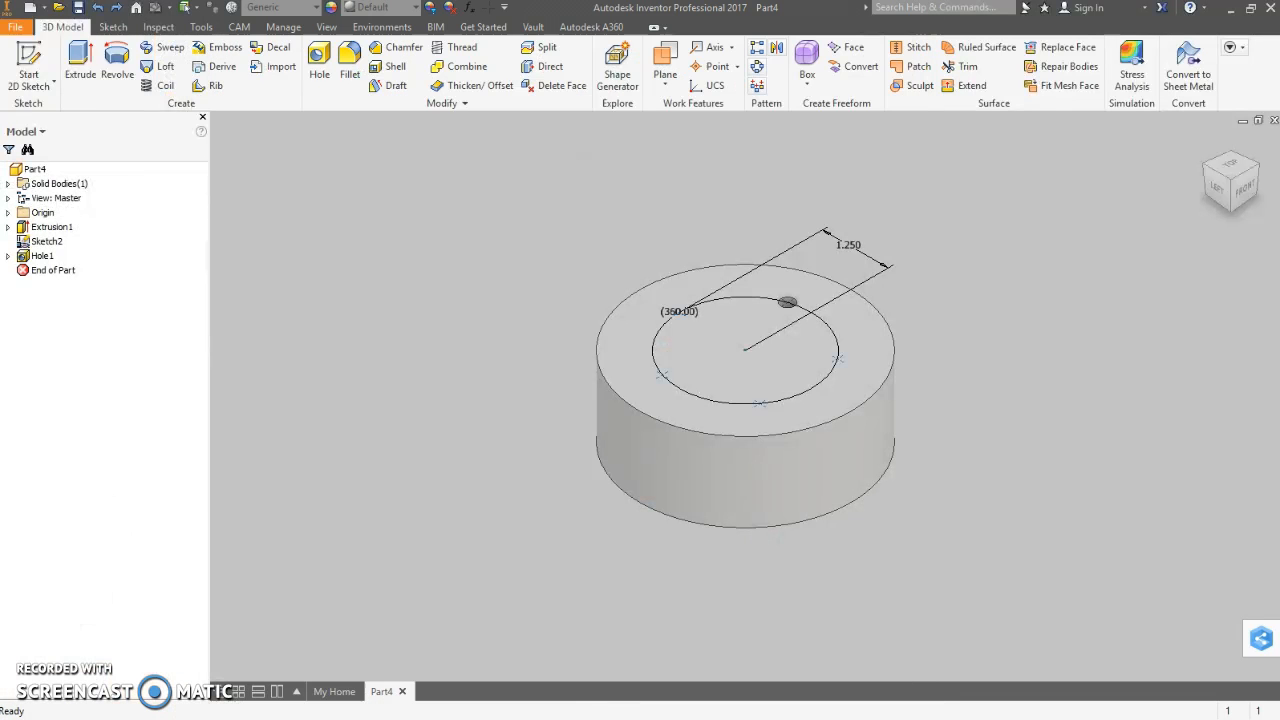
pyautogui.click(316, 66)
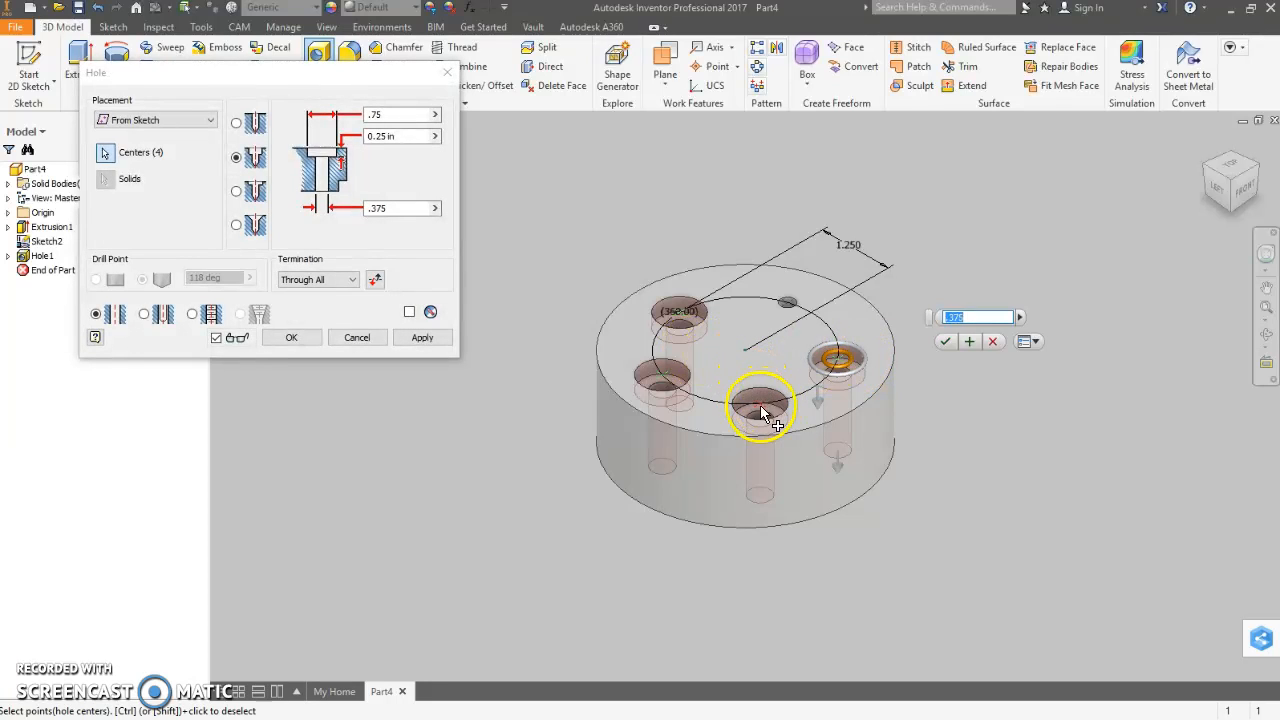
pyautogui.keyDown('ctrl'); pyautogui.click(760, 409); pyautogui.keyUp('ctrl')
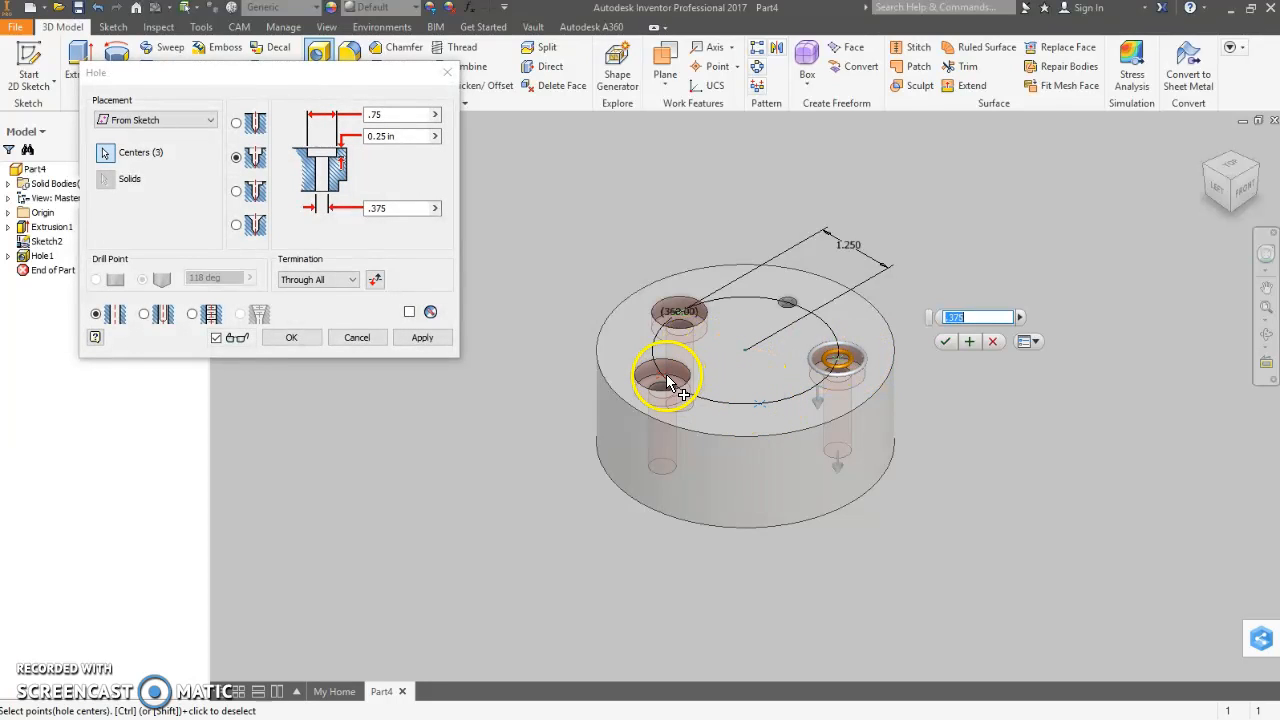
pyautogui.keyDown('ctrl'); pyautogui.click(680, 318); pyautogui.keyUp('ctrl')
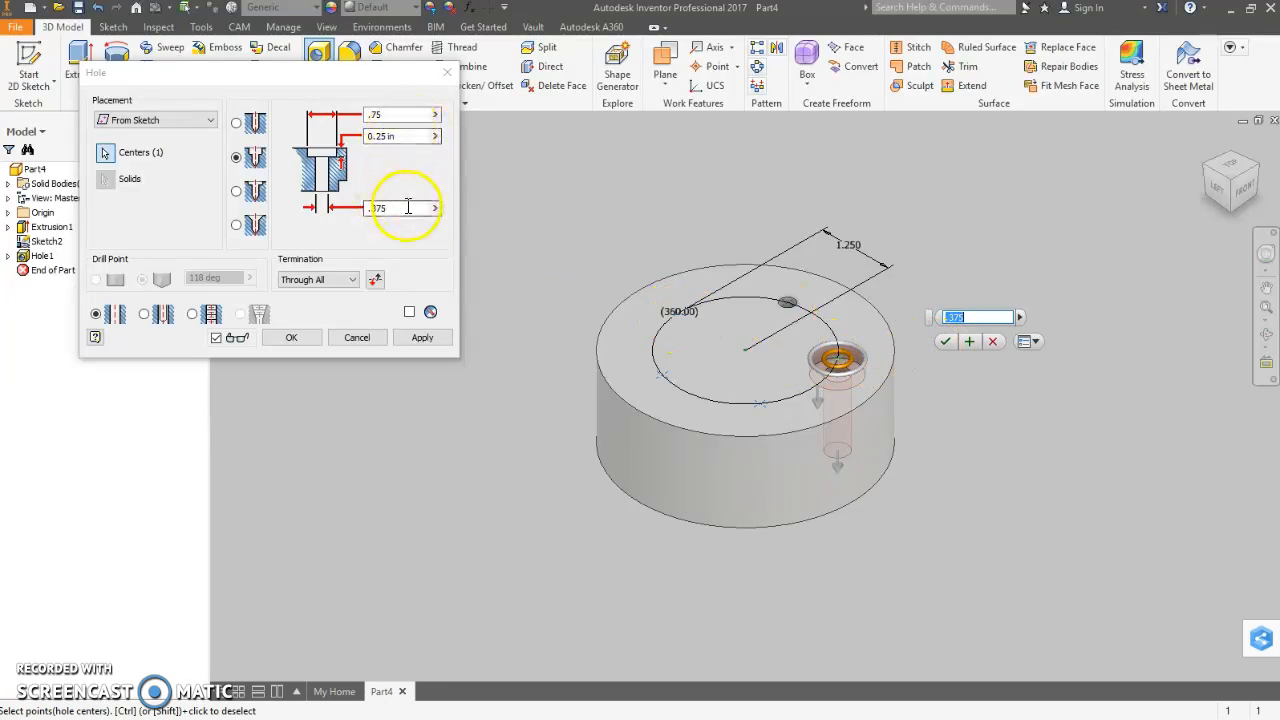
pyautogui.click(294, 340)
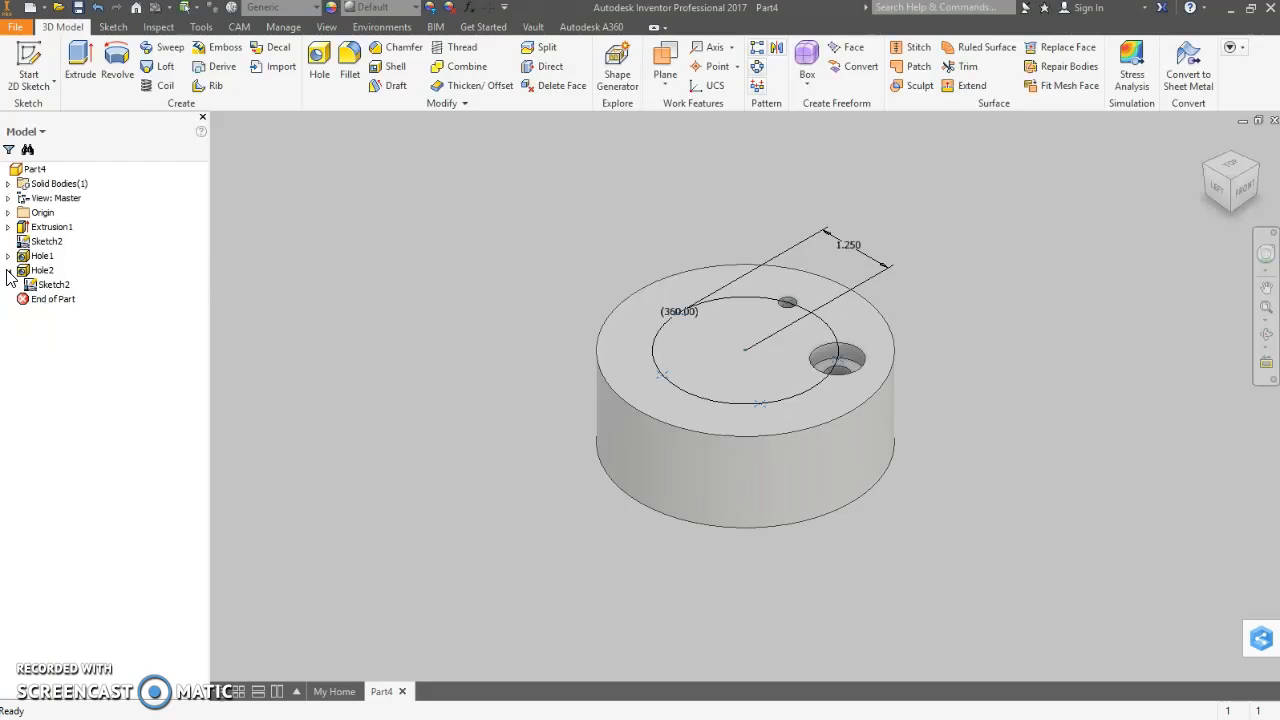
pyautogui.click(8, 270)
pyautogui.click(36, 243)
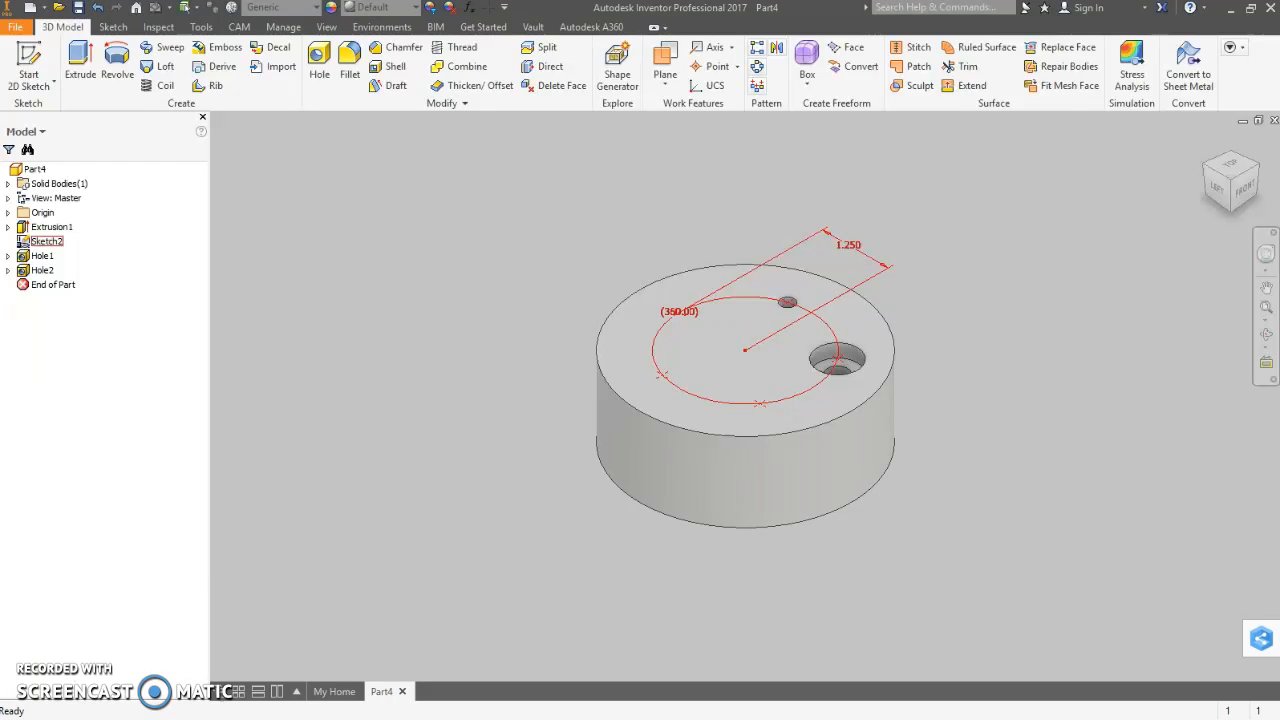
pyautogui.click(35, 169)
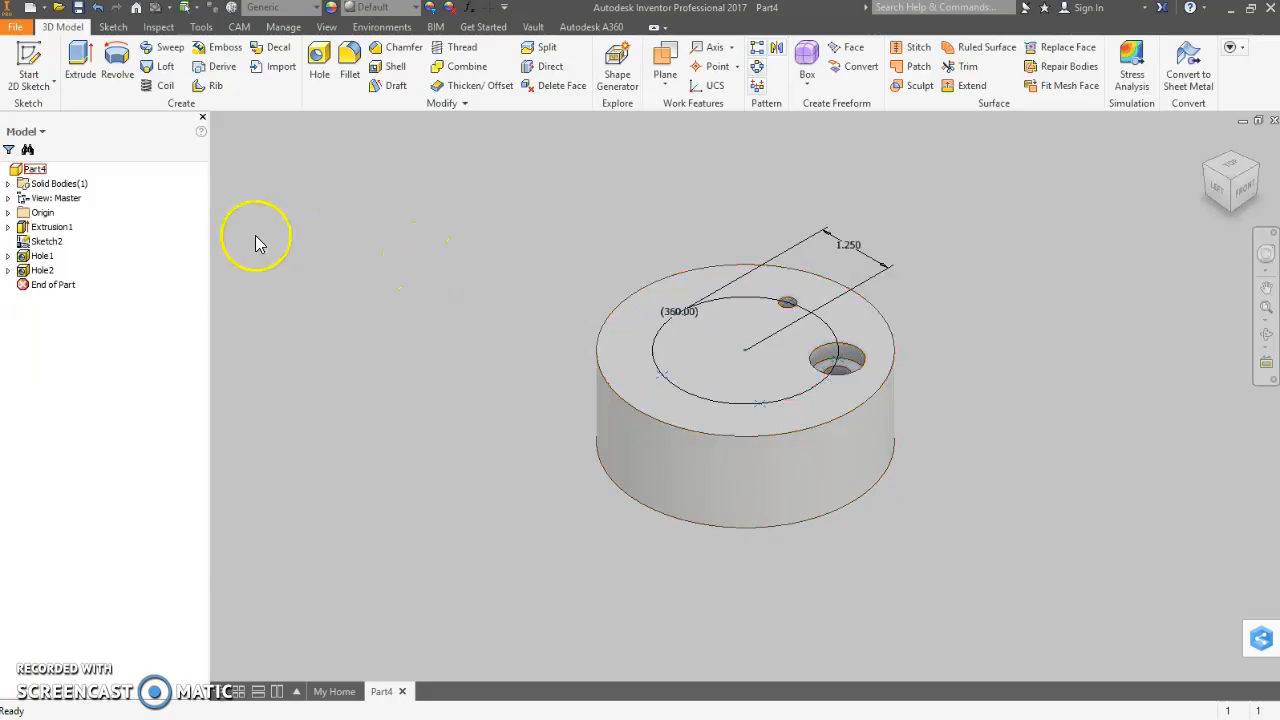
# Create a countersunk Through All hole at only the next center clockwise from the counterbored hole, deselecting the other center.
pyautogui.click(316, 60)
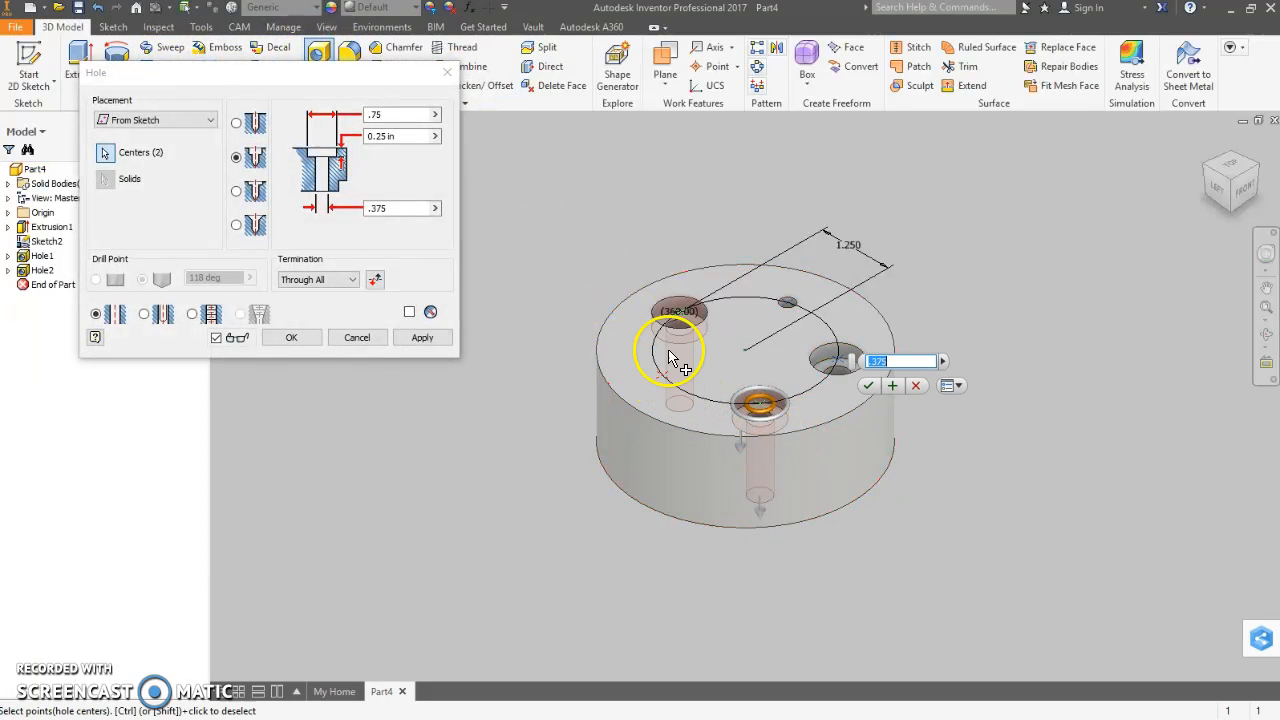
pyautogui.keyDown('ctrl'); pyautogui.click(668, 308); pyautogui.keyUp('ctrl')
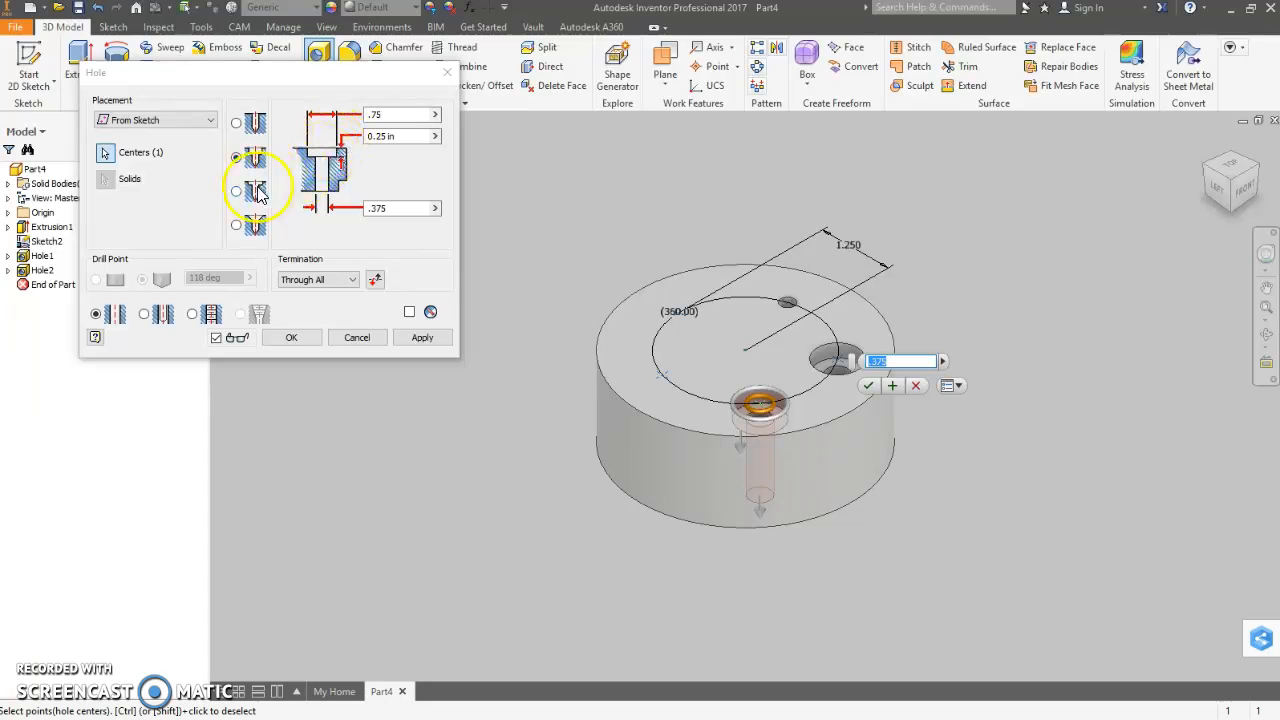
pyautogui.click(237, 225)
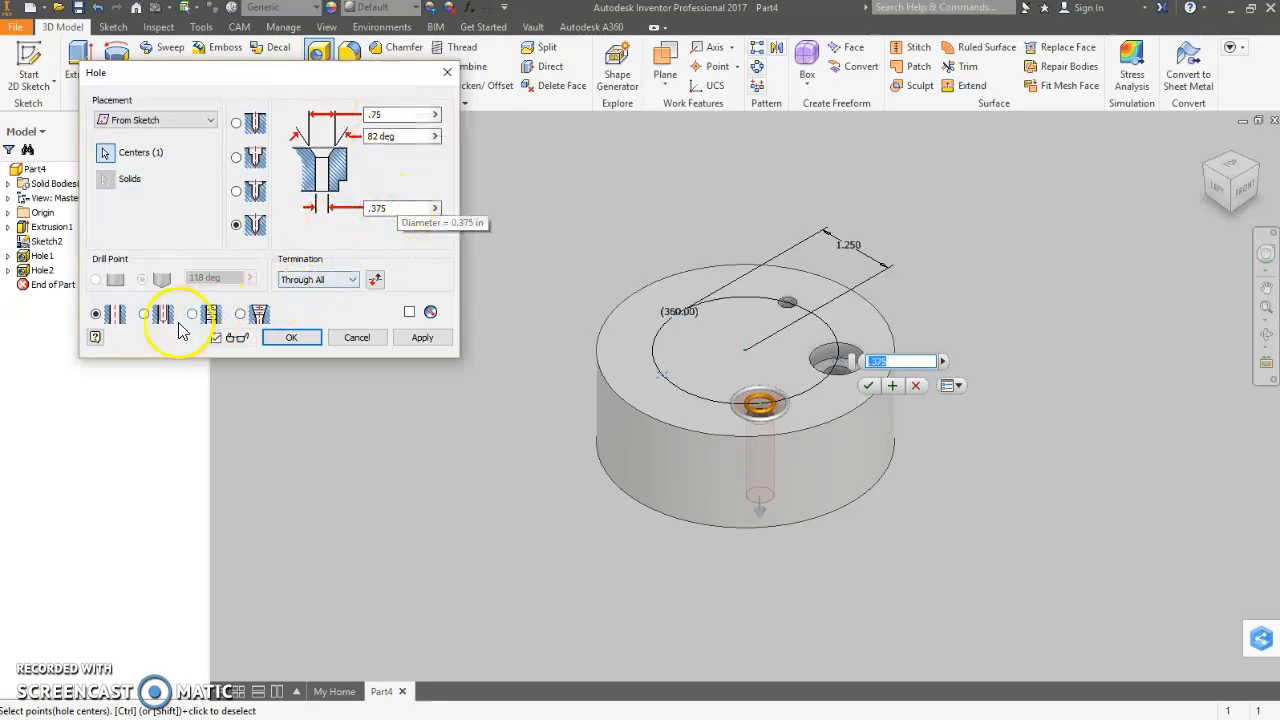
pyautogui.click(291, 338)
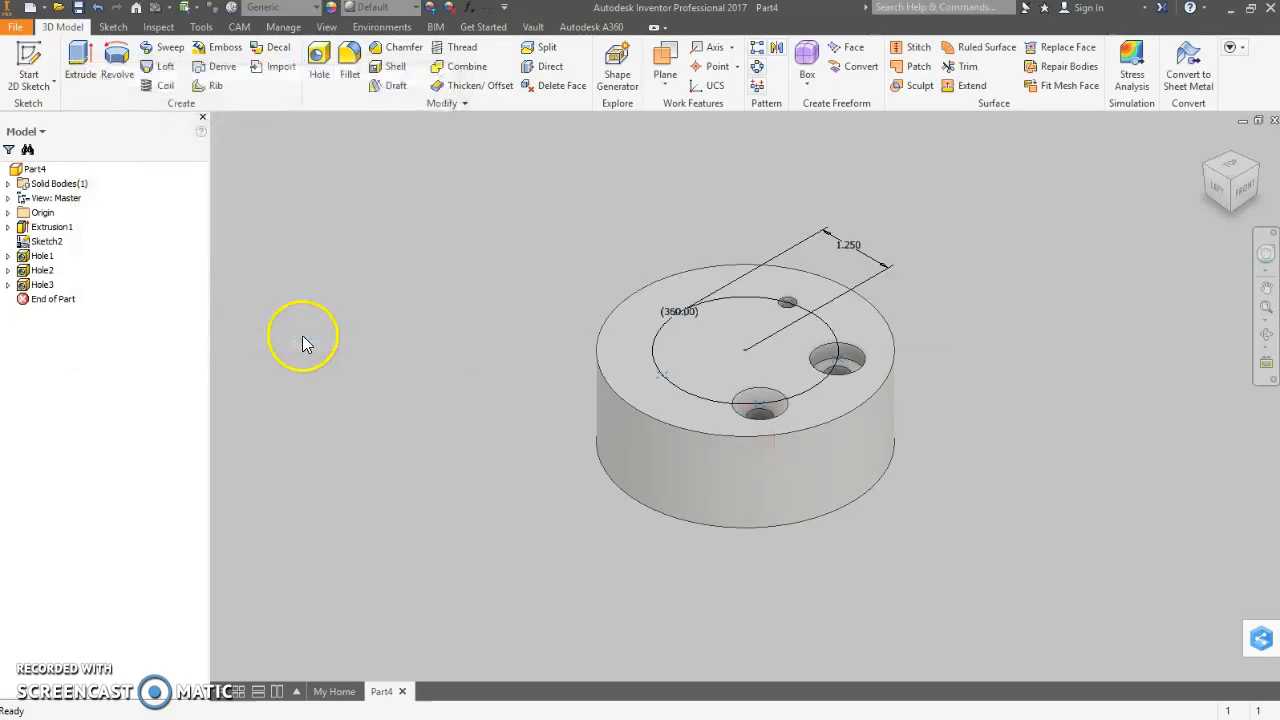
# Create a tapped Through All hole without counterbore or countersink at the next clockwise center, thread size 0.25, 1/4-20 UNC, class 1B.
pyautogui.click(319, 74)
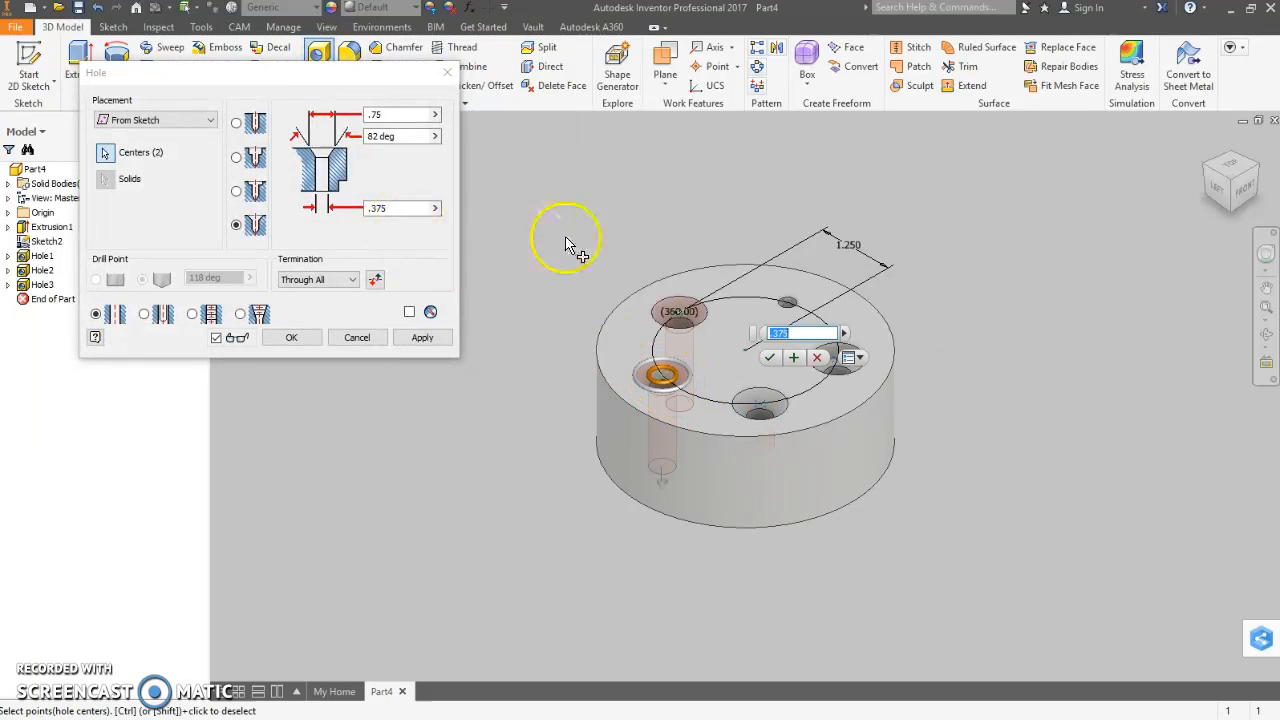
pyautogui.keyDown('ctrl'); pyautogui.click(678, 313); pyautogui.keyUp('ctrl')
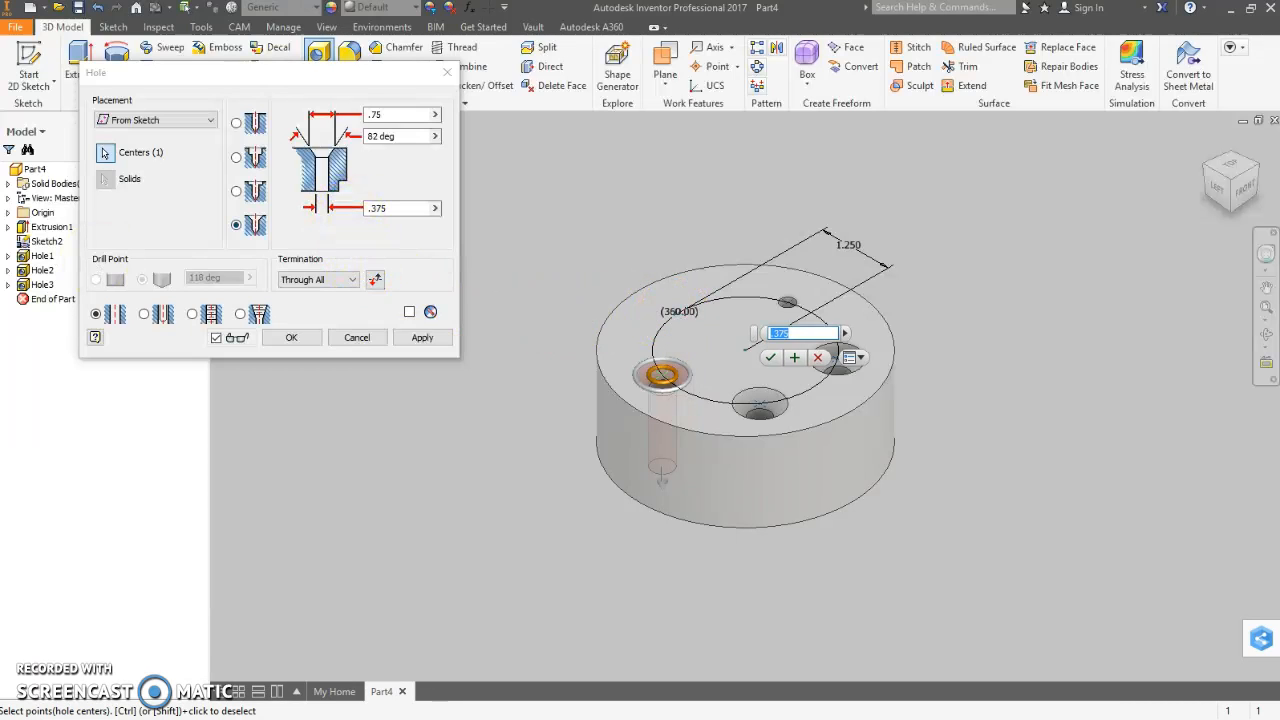
pyautogui.click(192, 314)
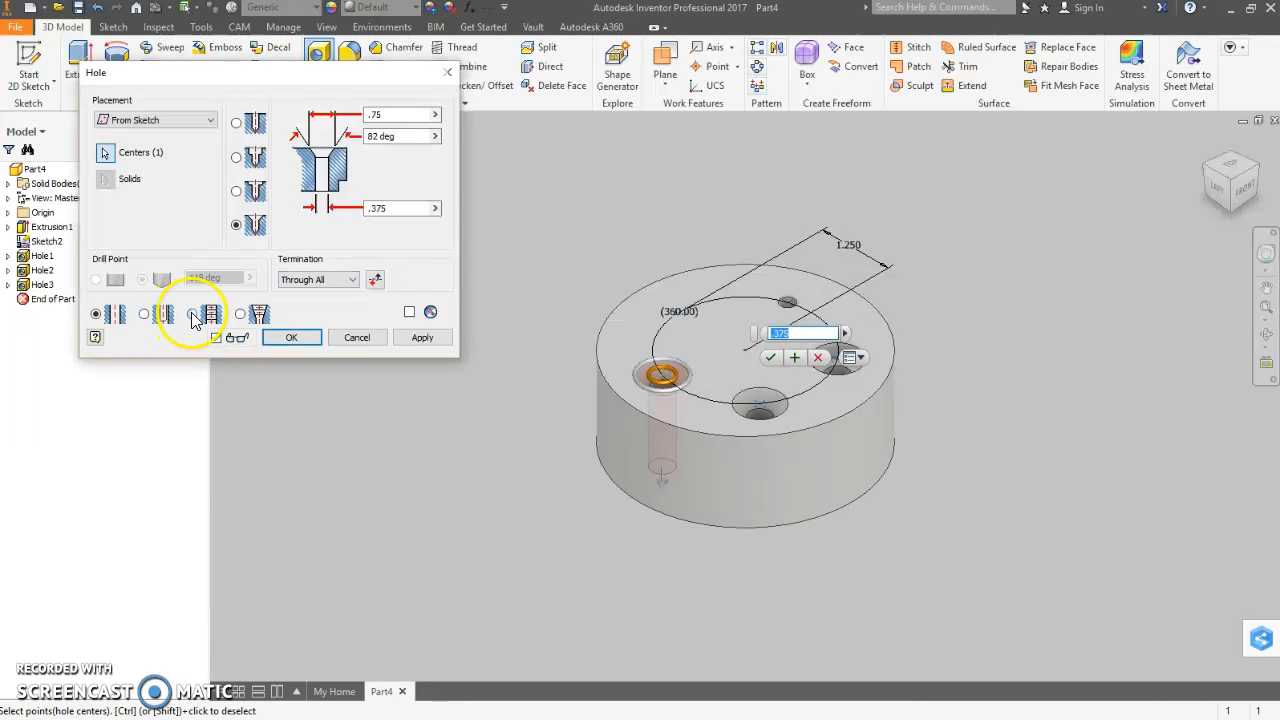
pyautogui.click(236, 124)
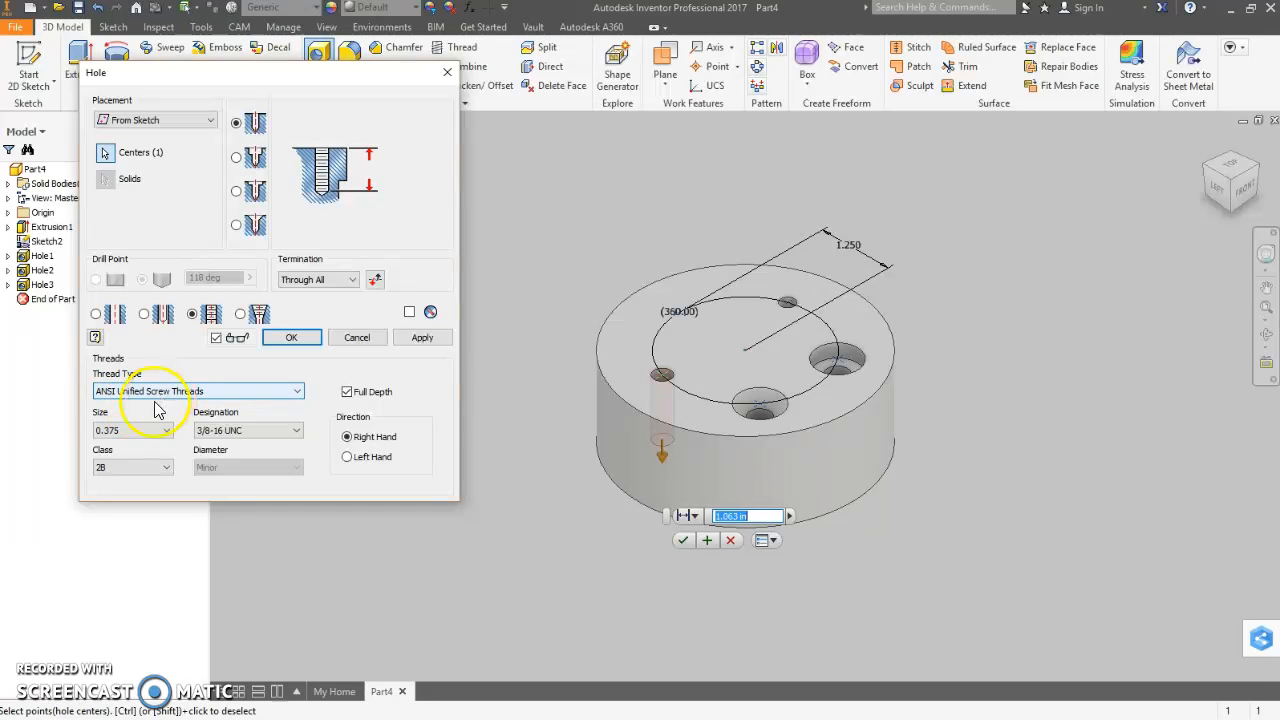
pyautogui.click(140, 432)
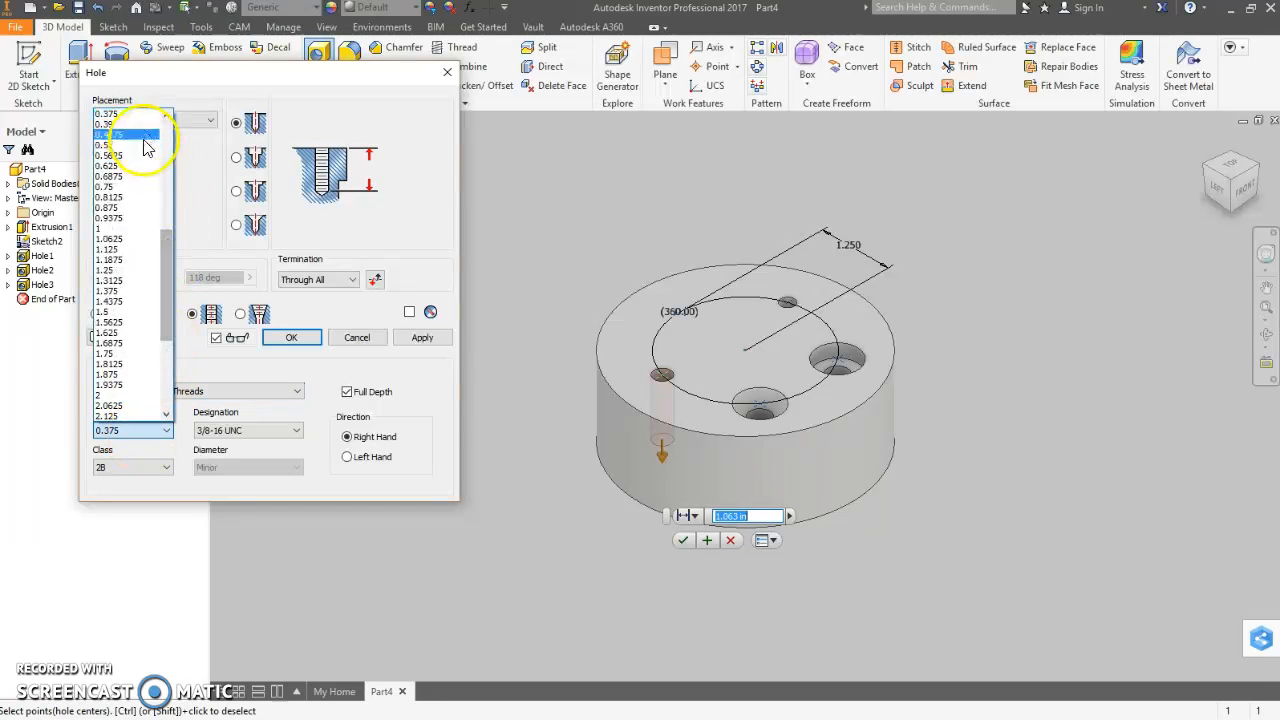
pyautogui.scroll(3, 129, 135)
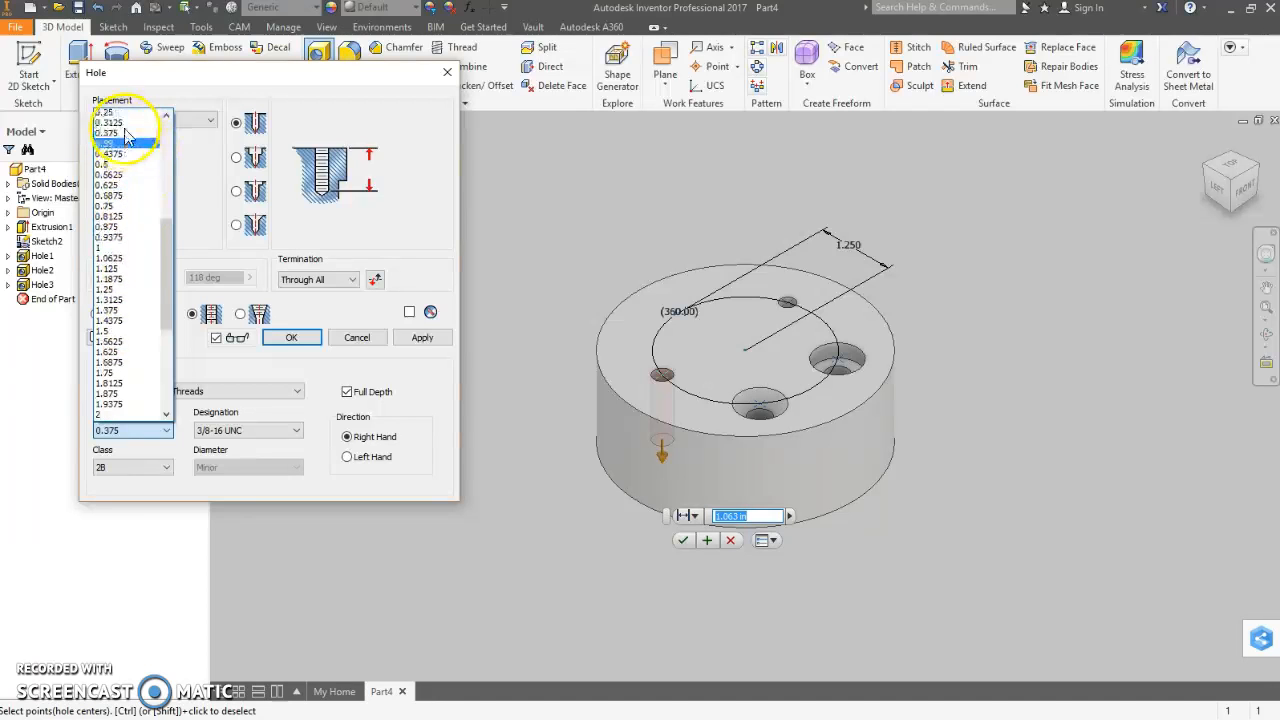
pyautogui.click(132, 128)
pyautogui.click(160, 467)
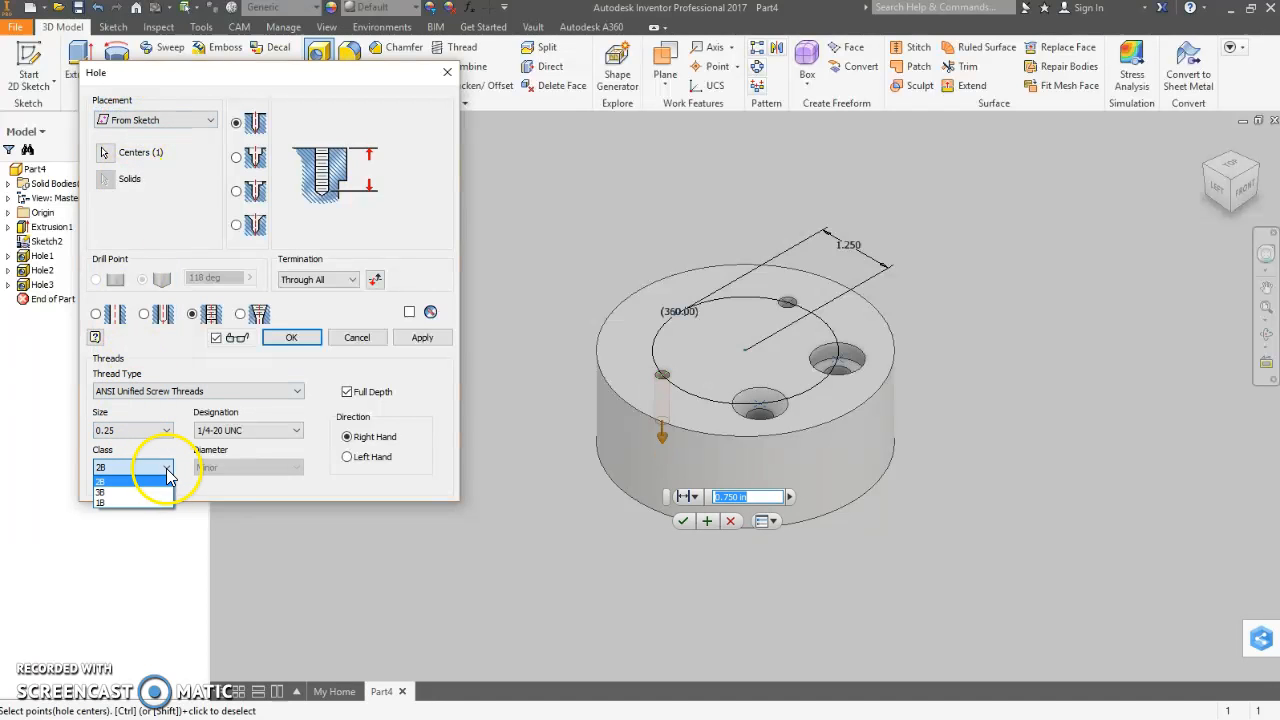
pyautogui.click(150, 503)
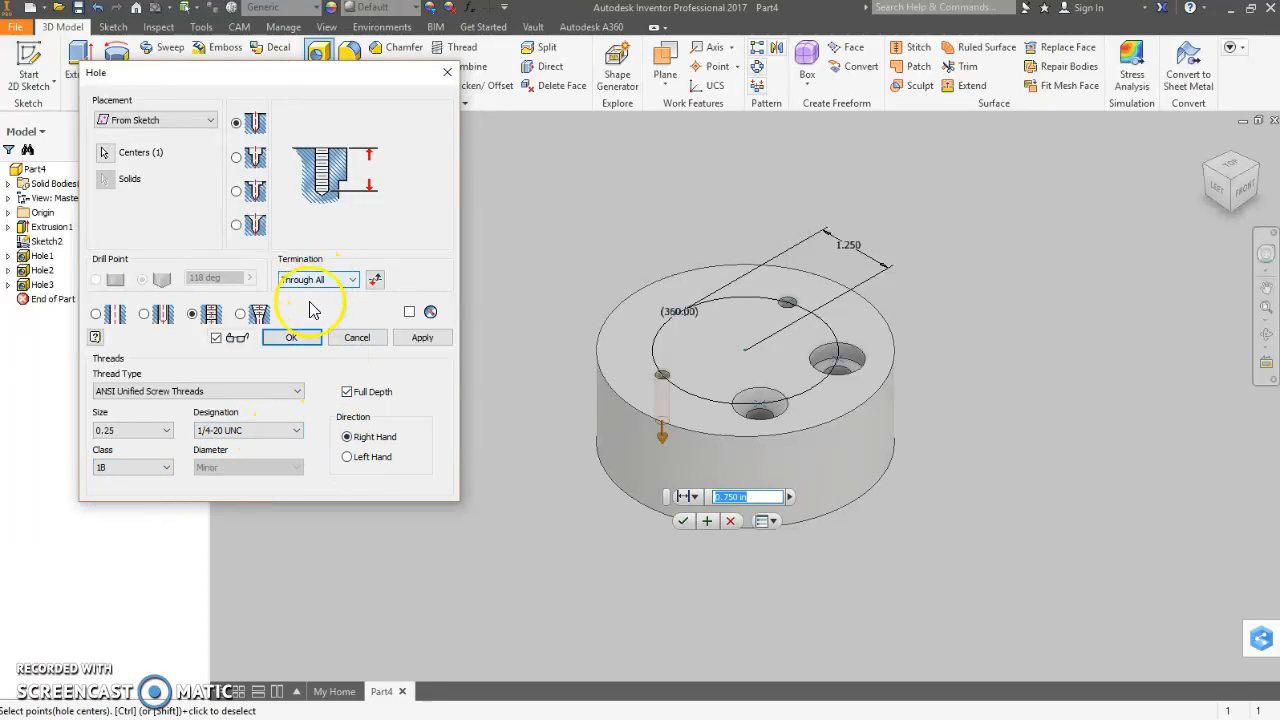
pyautogui.click(292, 339)
# Set up a clearance hole with Through All termination at the last unused sketch center.
pyautogui.scroll(3, 643, 363)
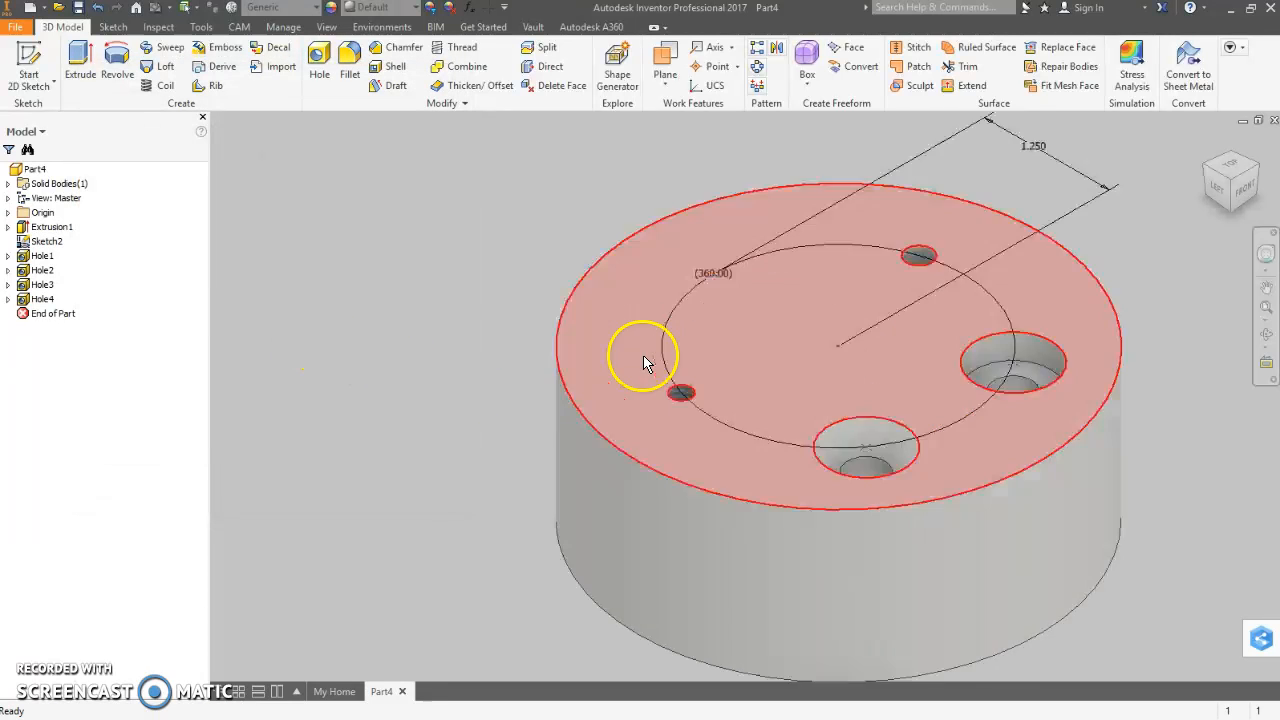
pyautogui.scroll(10, 690, 400)
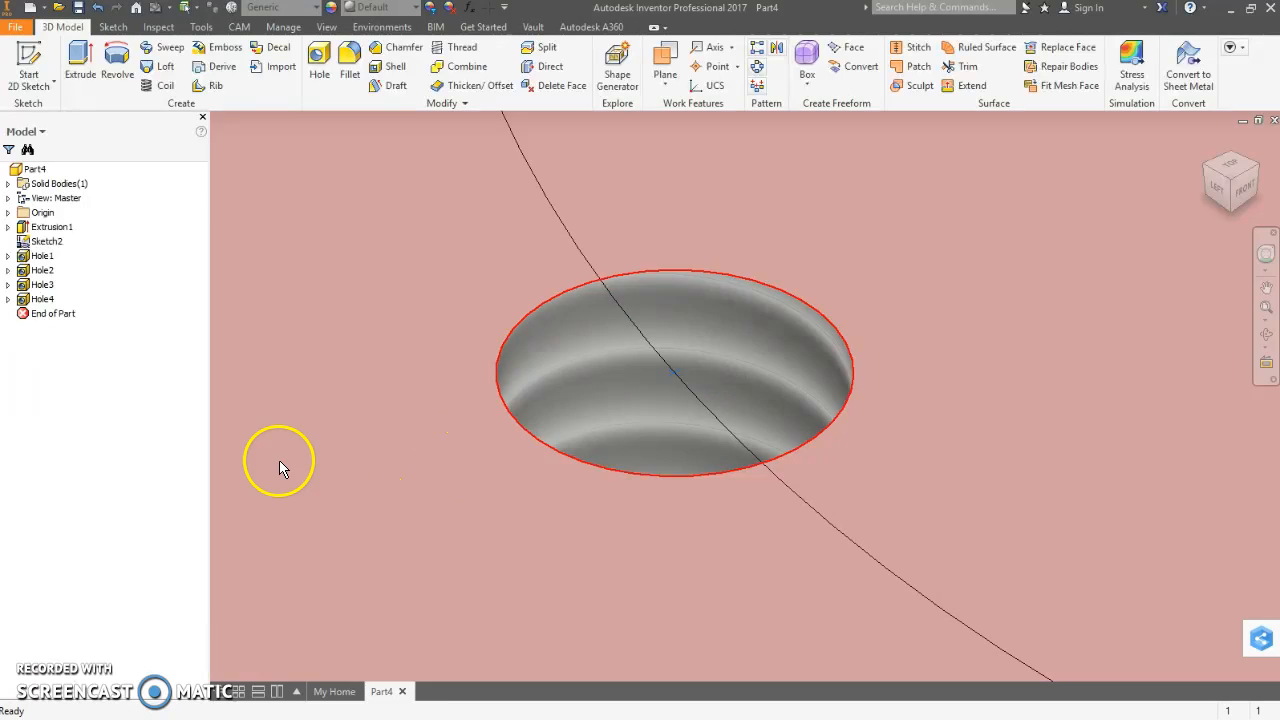
pyautogui.scroll(-10, 451, 444)
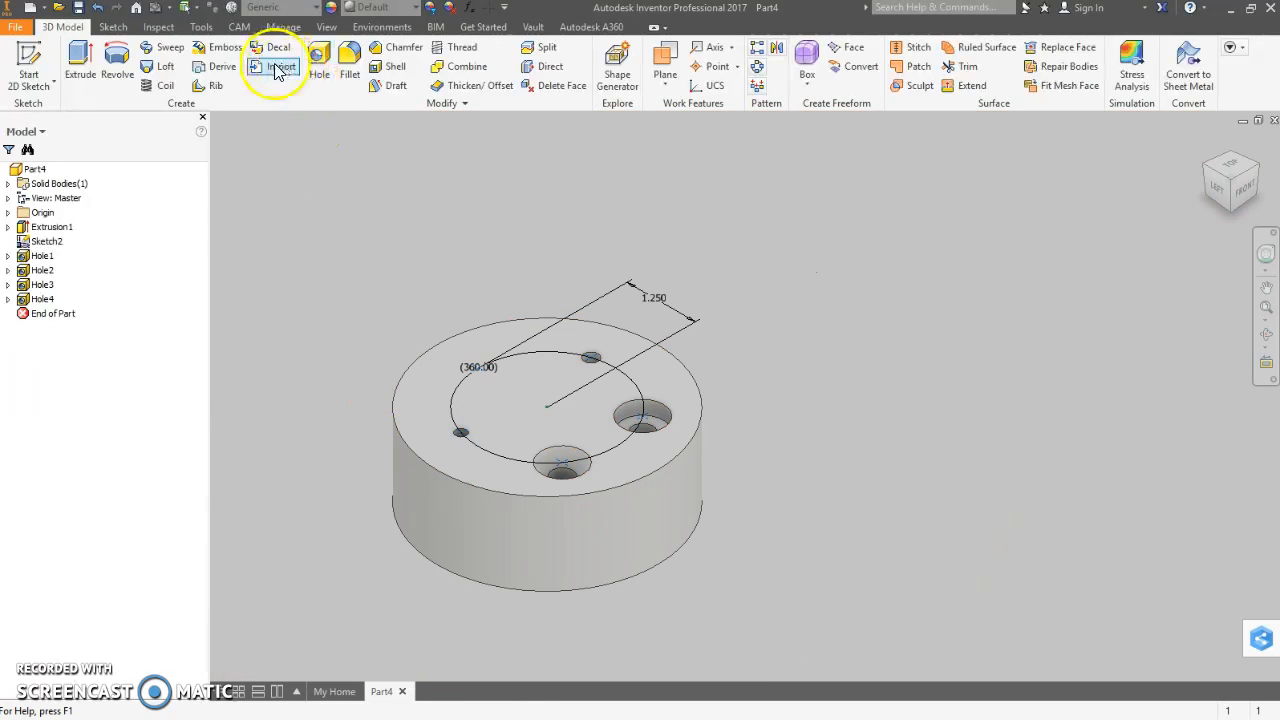
pyautogui.click(320, 68)
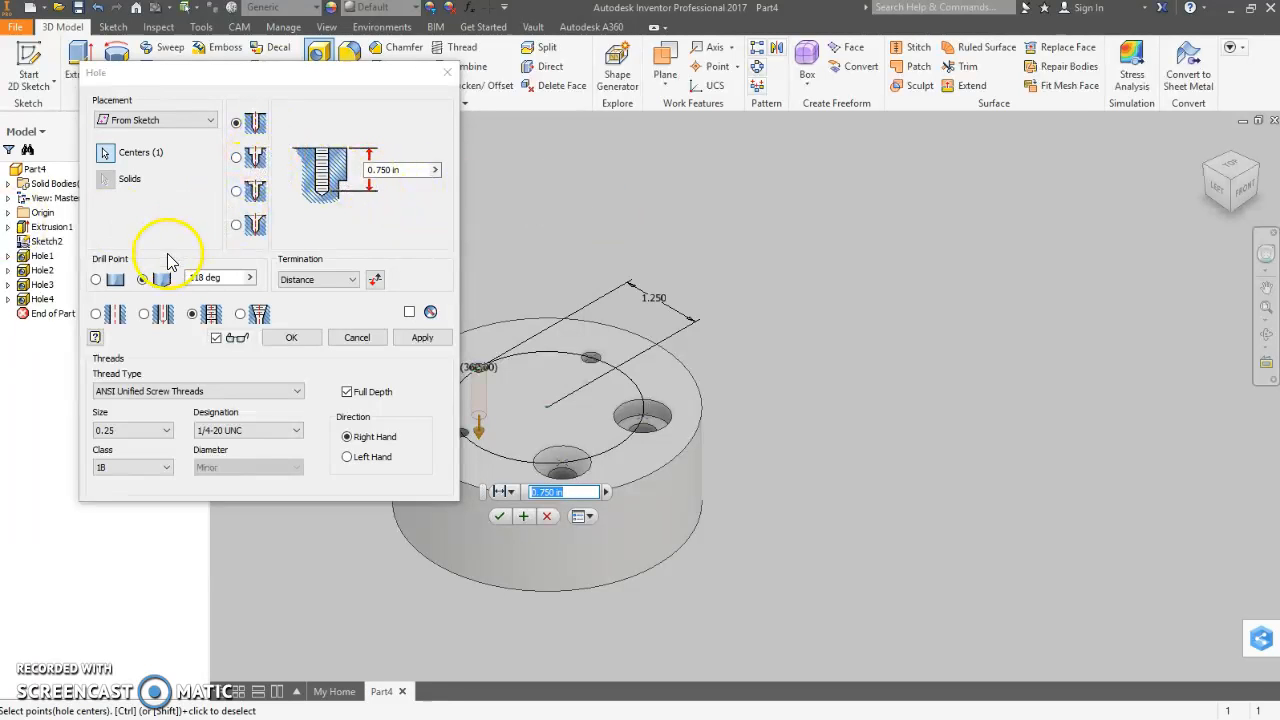
pyautogui.click(145, 315)
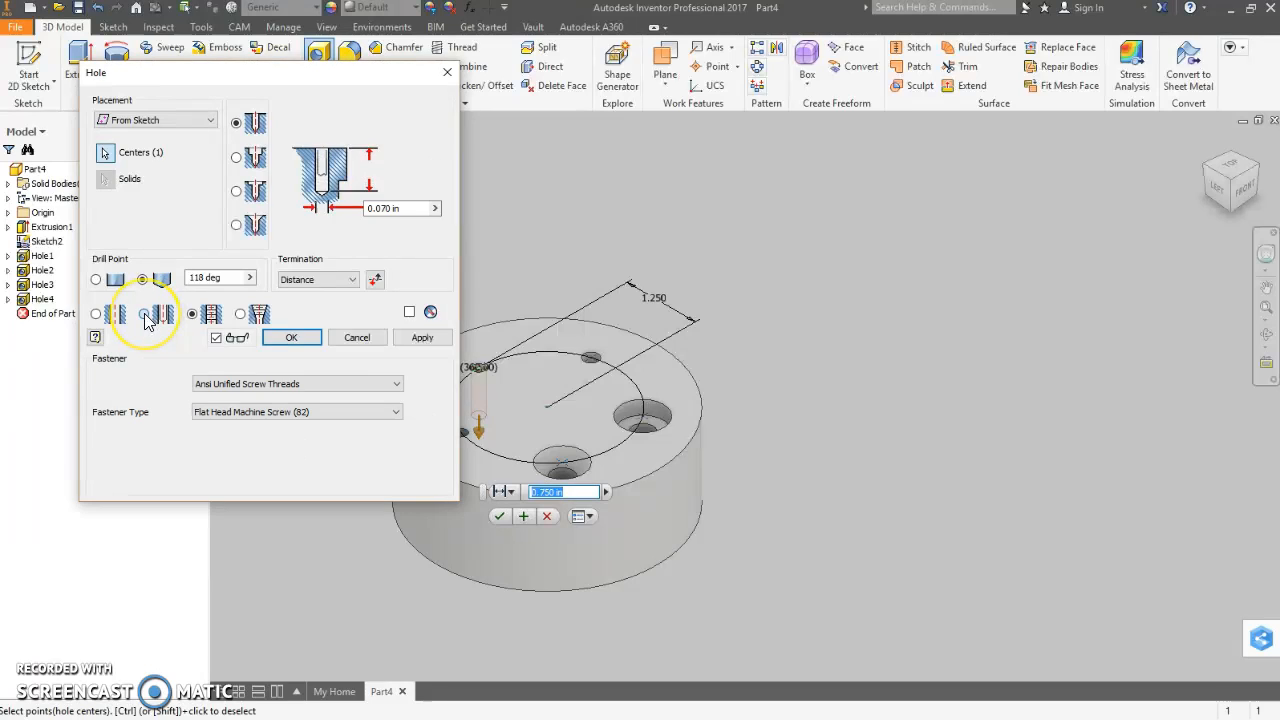
pyautogui.click(316, 280)
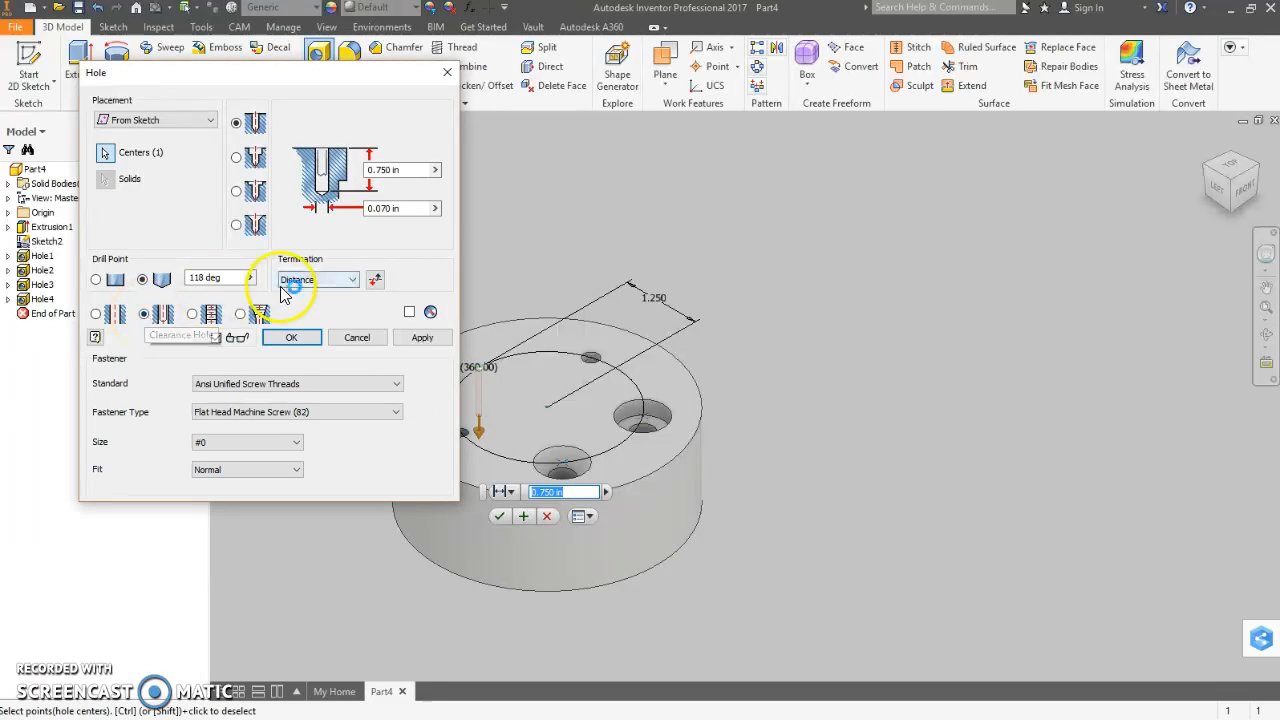
pyautogui.click(323, 306)
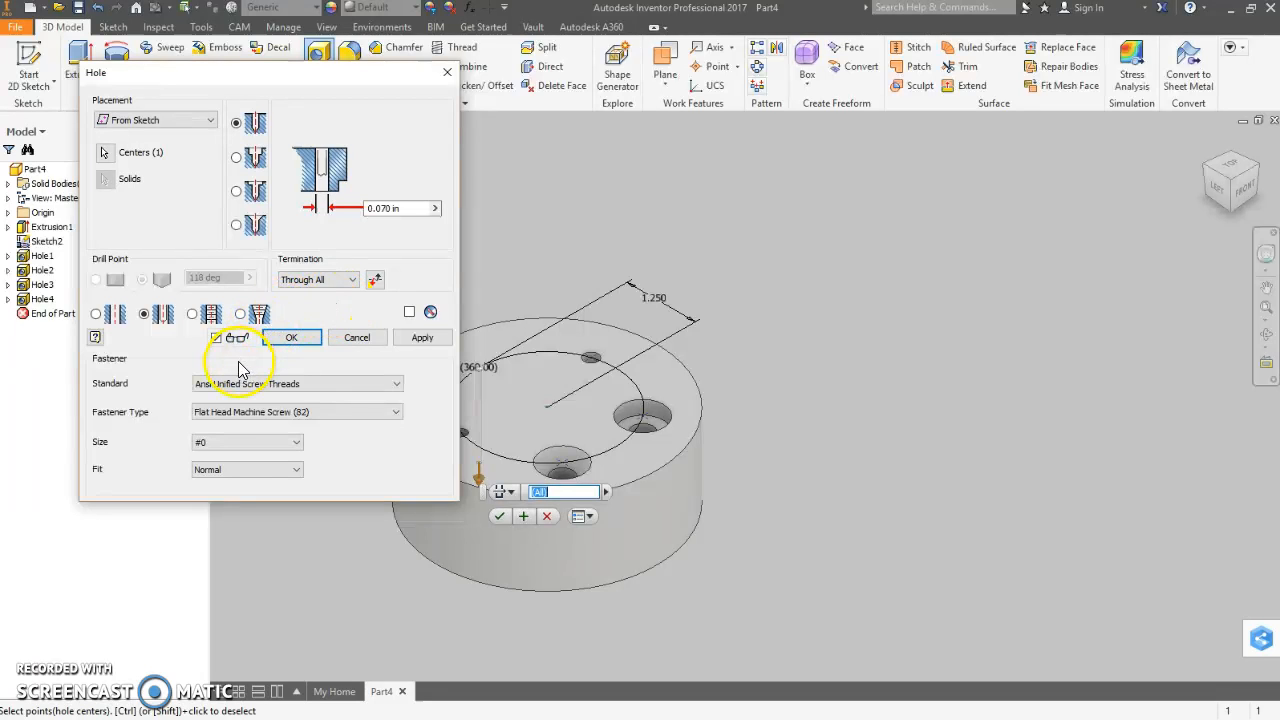
# Set the clearance hole's fastener type to Hex Head Bolt and its size to 1/2, and create the hole.
pyautogui.click(300, 418)
pyautogui.click(306, 446)
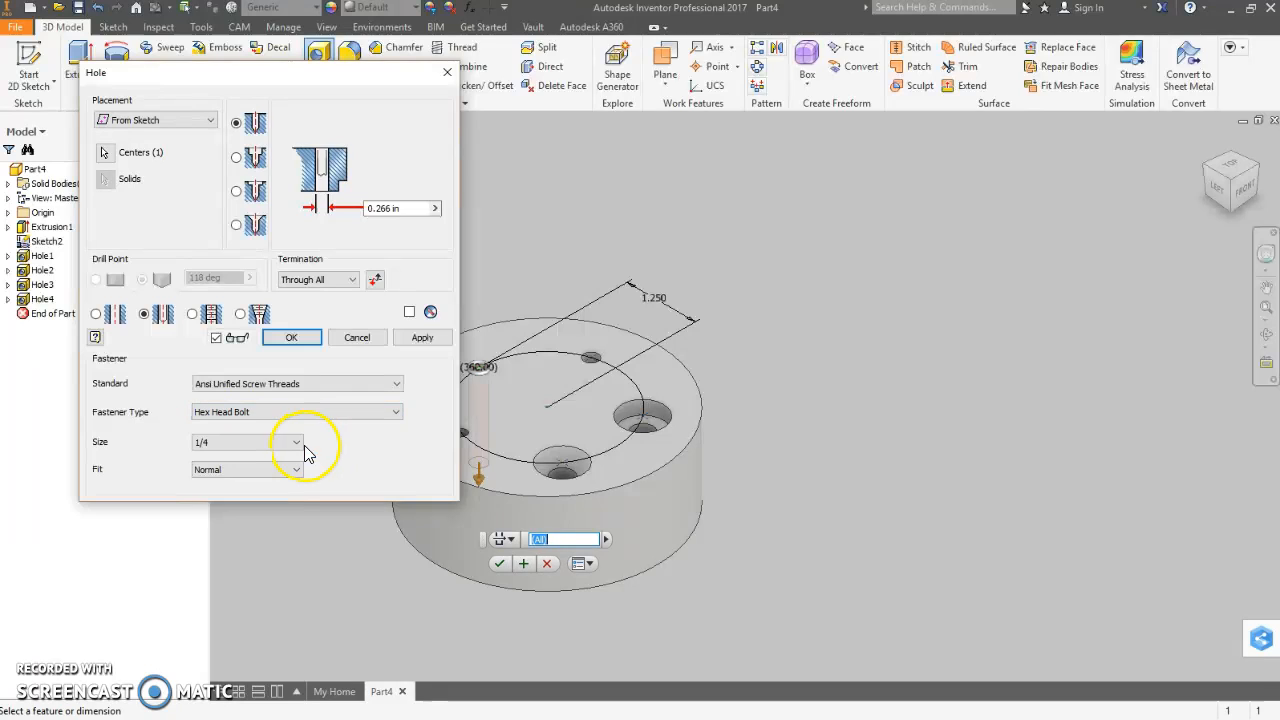
pyautogui.click(268, 443)
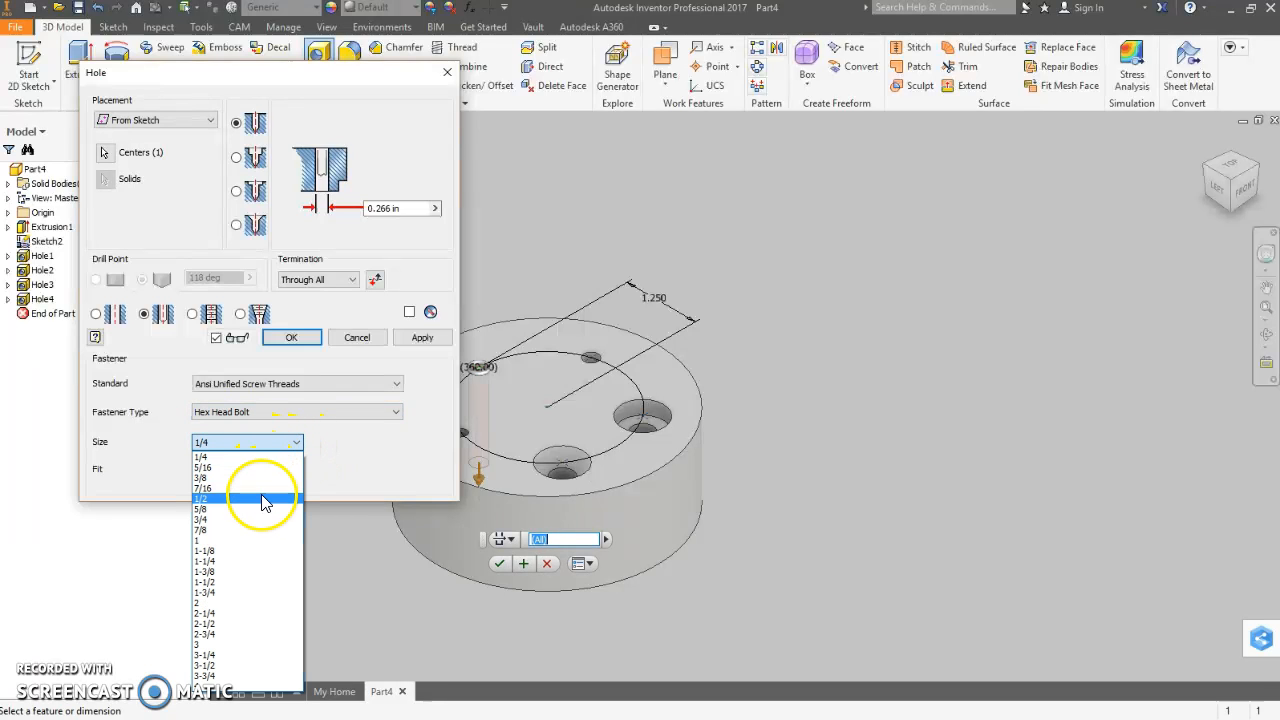
pyautogui.click(261, 498)
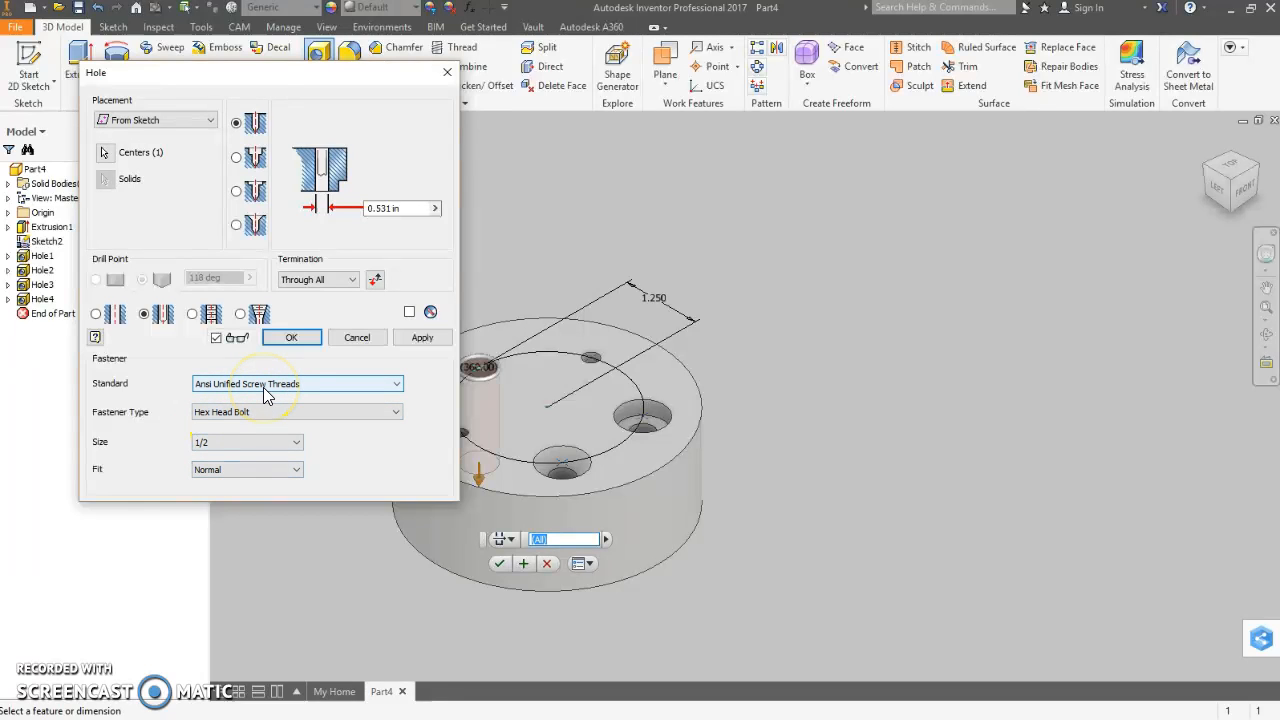
pyautogui.click(292, 334)
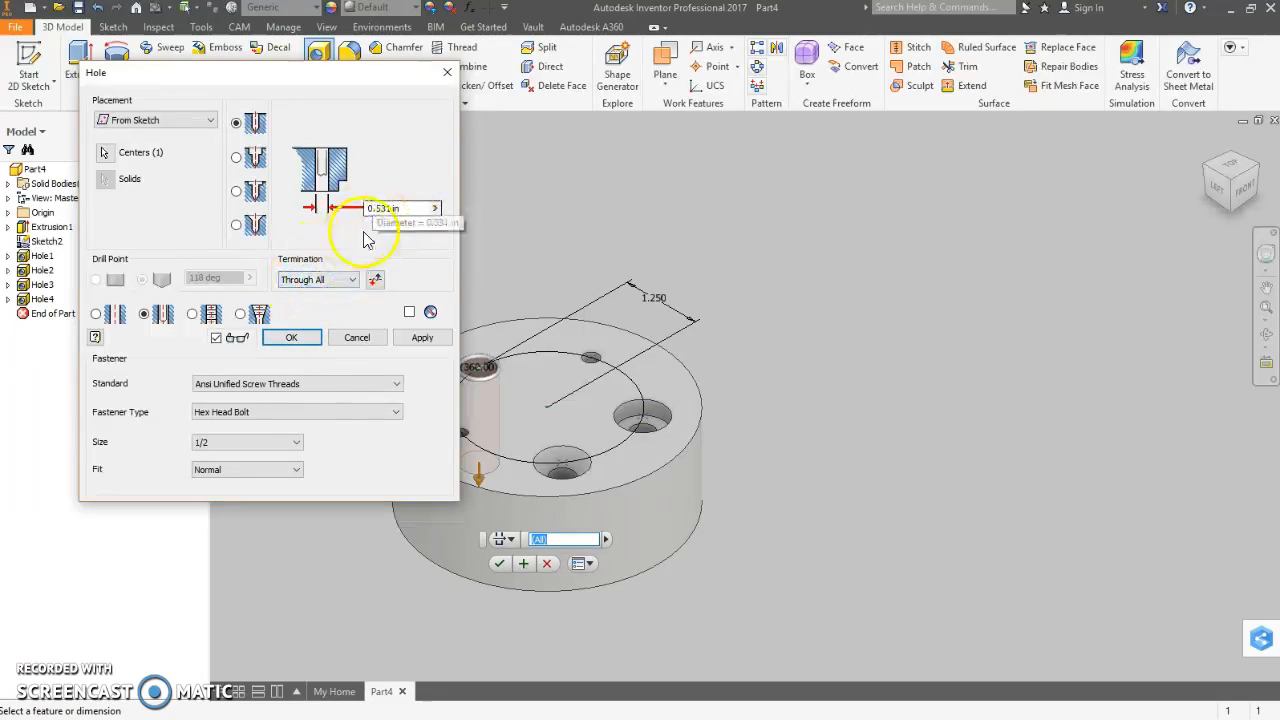
pyautogui.click(291, 337)
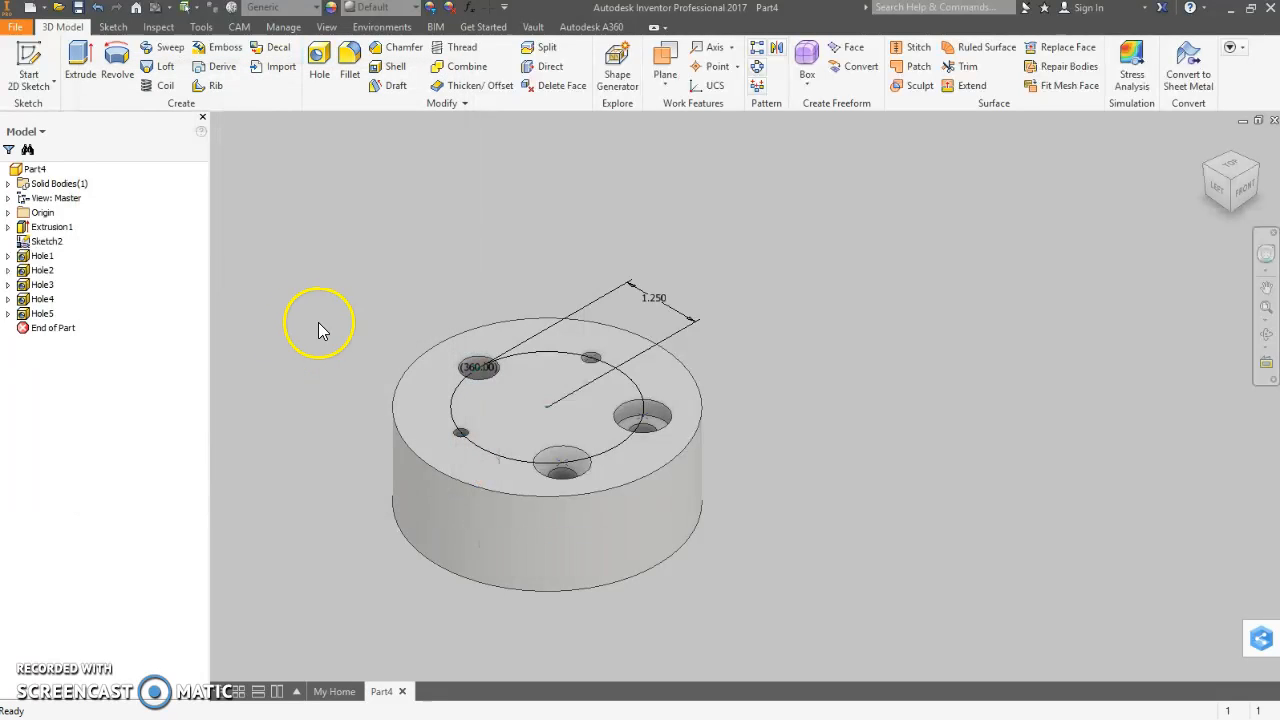
# Calculate the part's physical properties in iProperties and check its area and volume.
pyautogui.rightClick(18, 177)
pyautogui.click(82, 366)
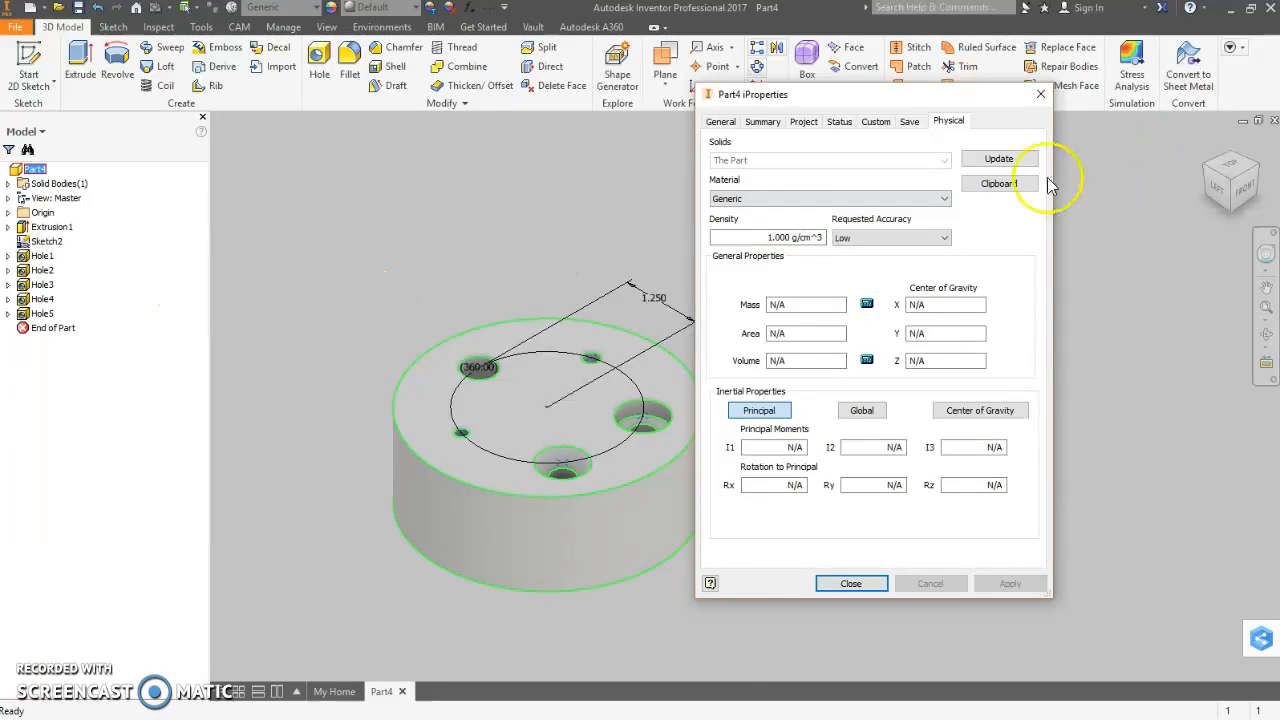
pyautogui.click(1000, 160)
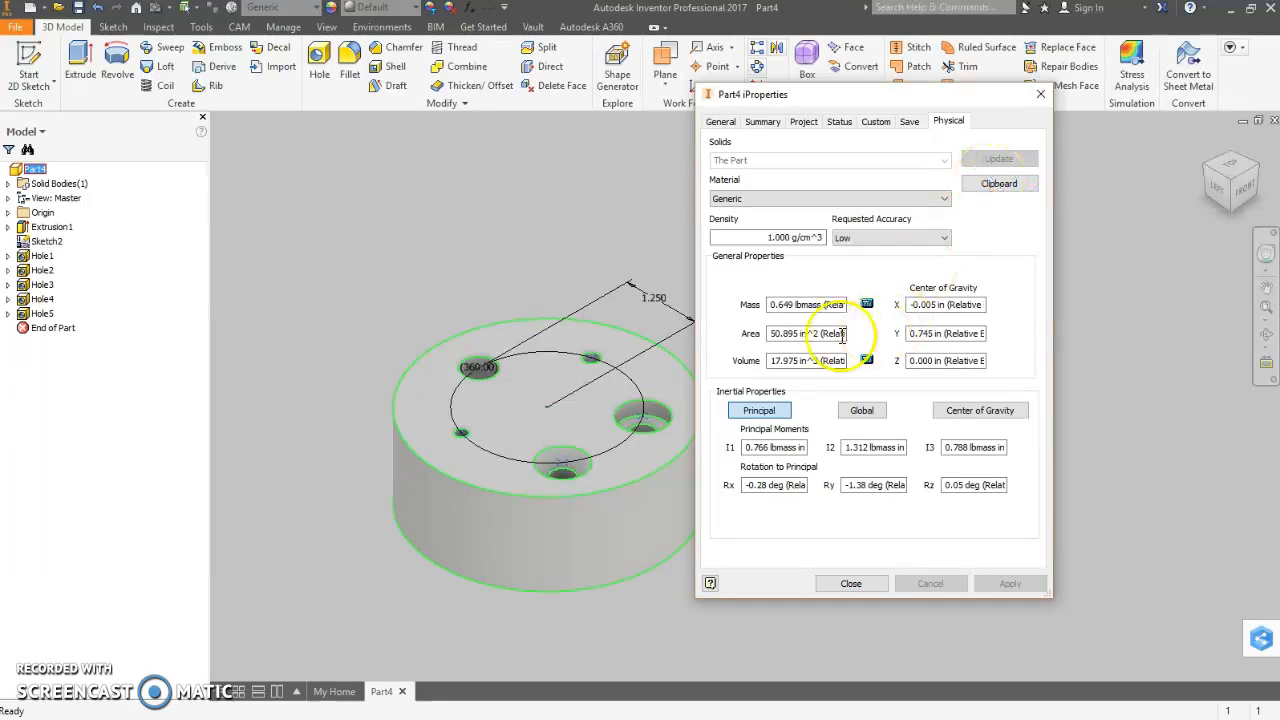
pyautogui.click(872, 586)
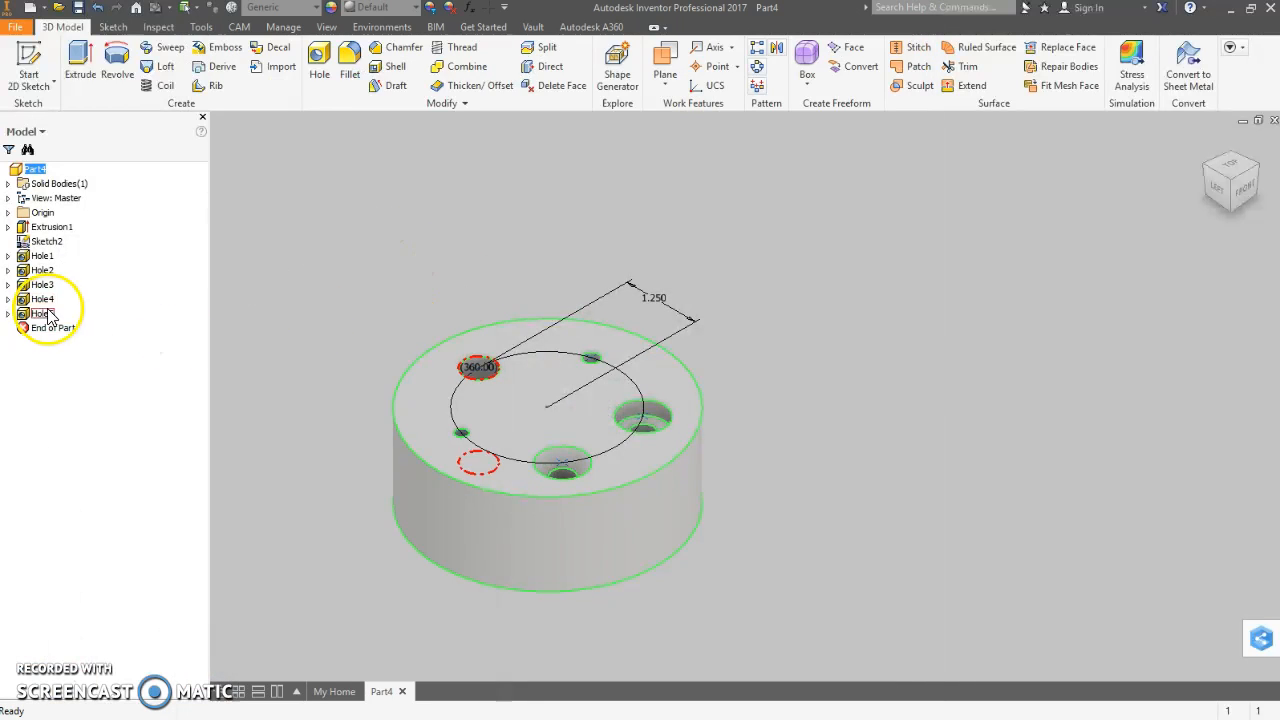
# Edit the 1/4-20 UNC tapped hole so its termination is Through All.
pyautogui.doubleClick(42, 299)
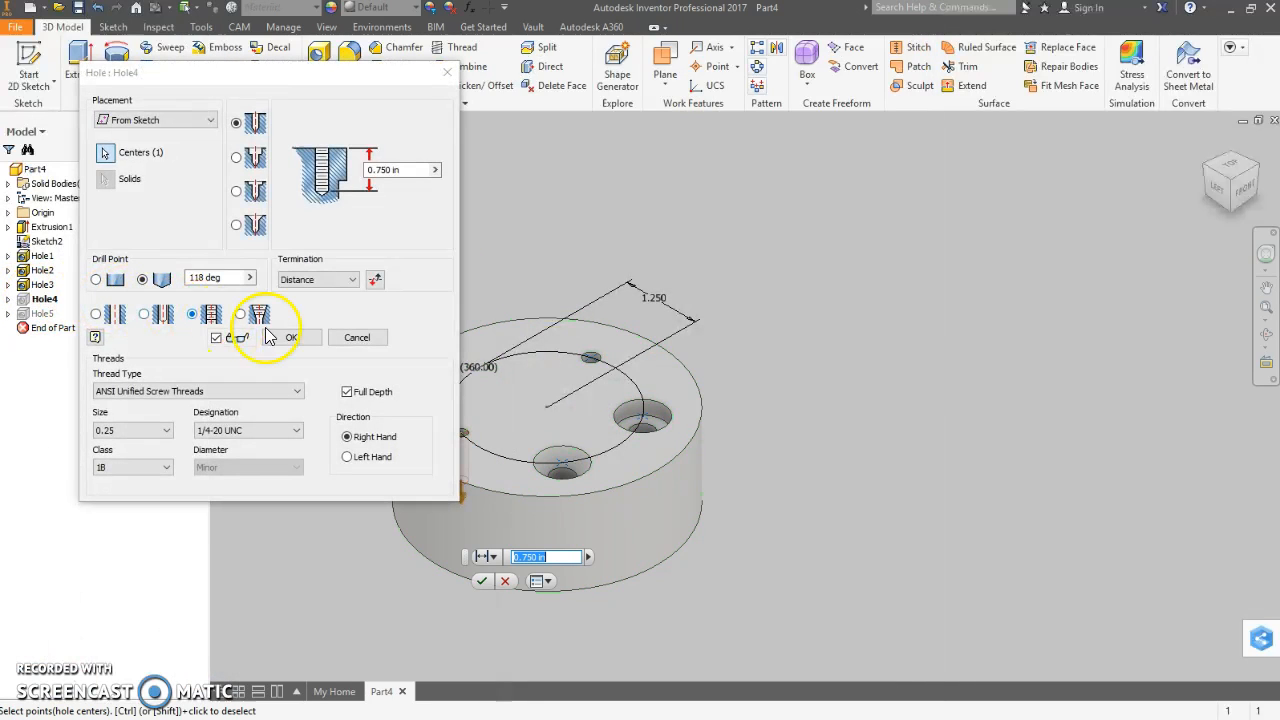
pyautogui.click(330, 280)
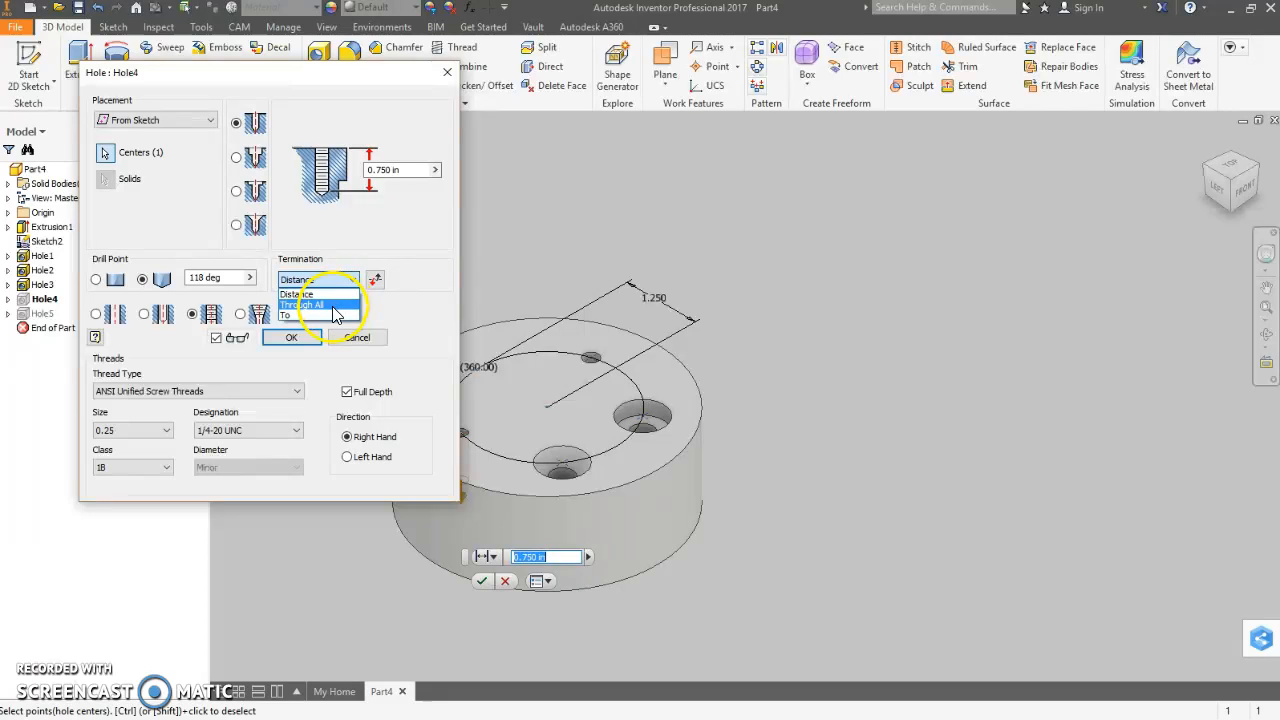
pyautogui.click(305, 302)
pyautogui.click(291, 338)
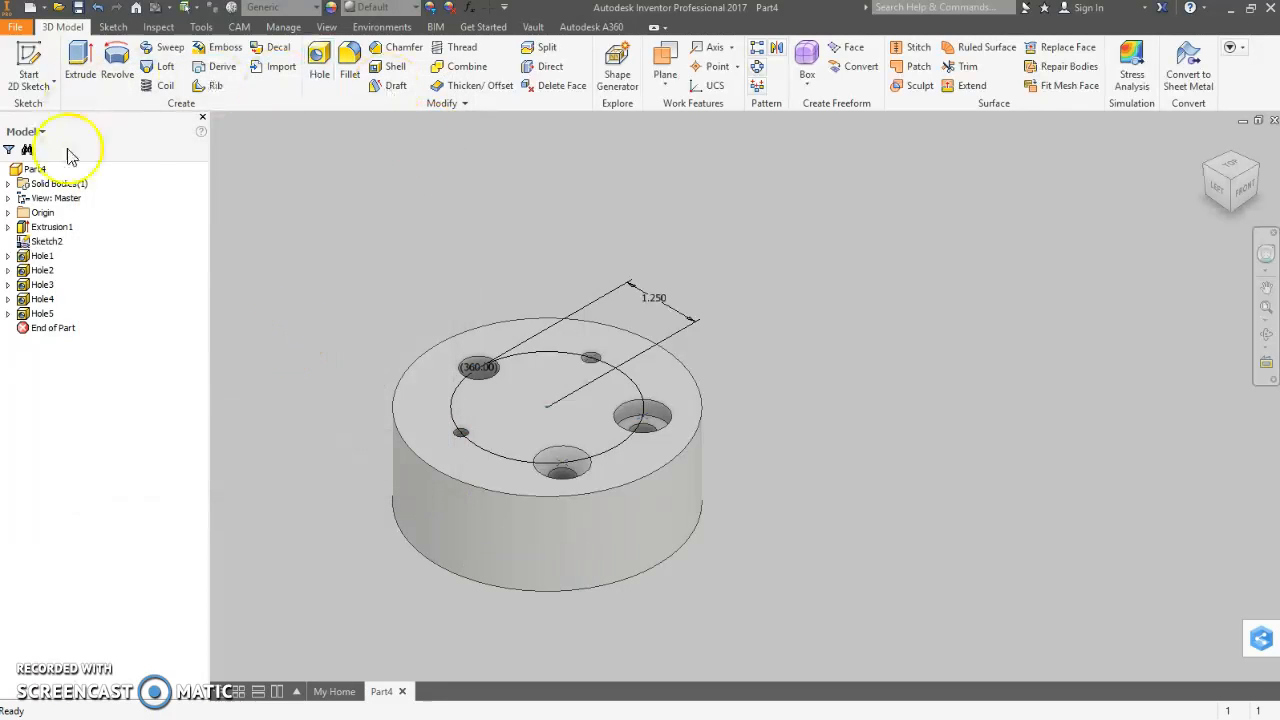
# Recalculate the part's physical properties after the tapped hole edit and check the updated mass, area and volume.
pyautogui.rightClick(28, 167)
pyautogui.click(85, 363)
pyautogui.click(946, 121)
pyautogui.click(997, 164)
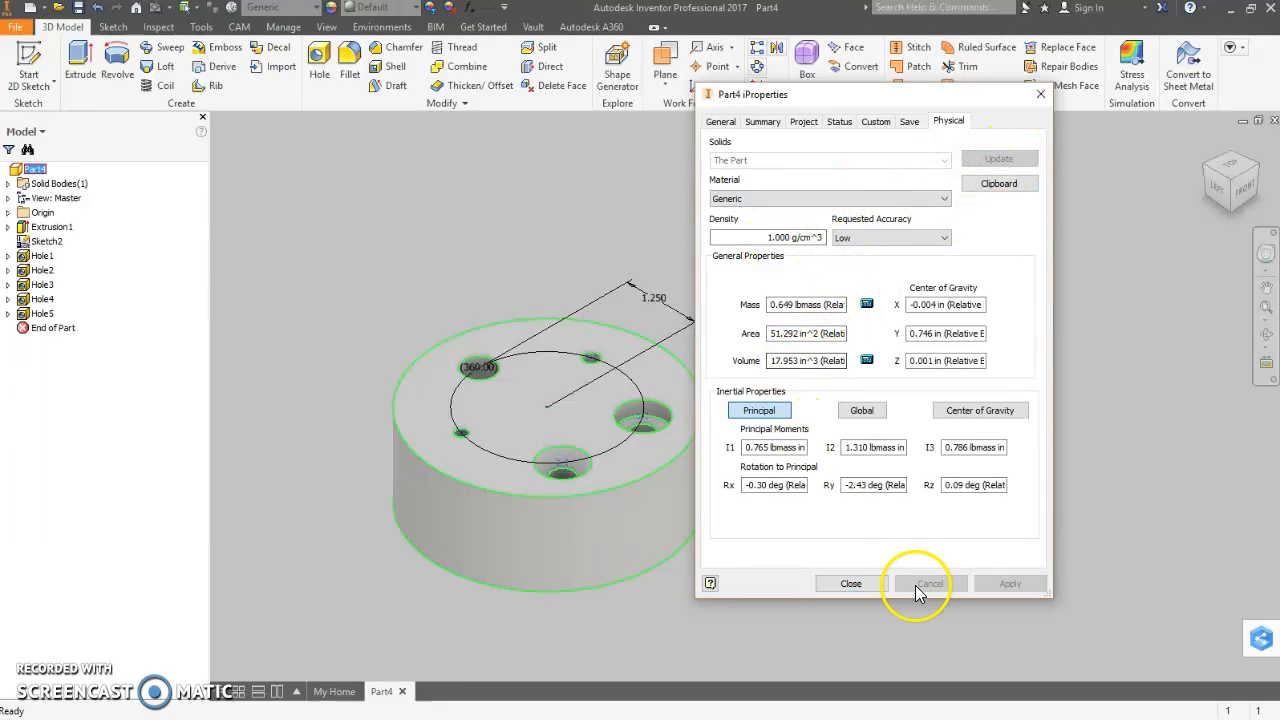
pyautogui.click(848, 584)
# Open Save As for the part in the IED Misc folder and enter 5.5a as the start of the file name.
pyautogui.click(16, 27)
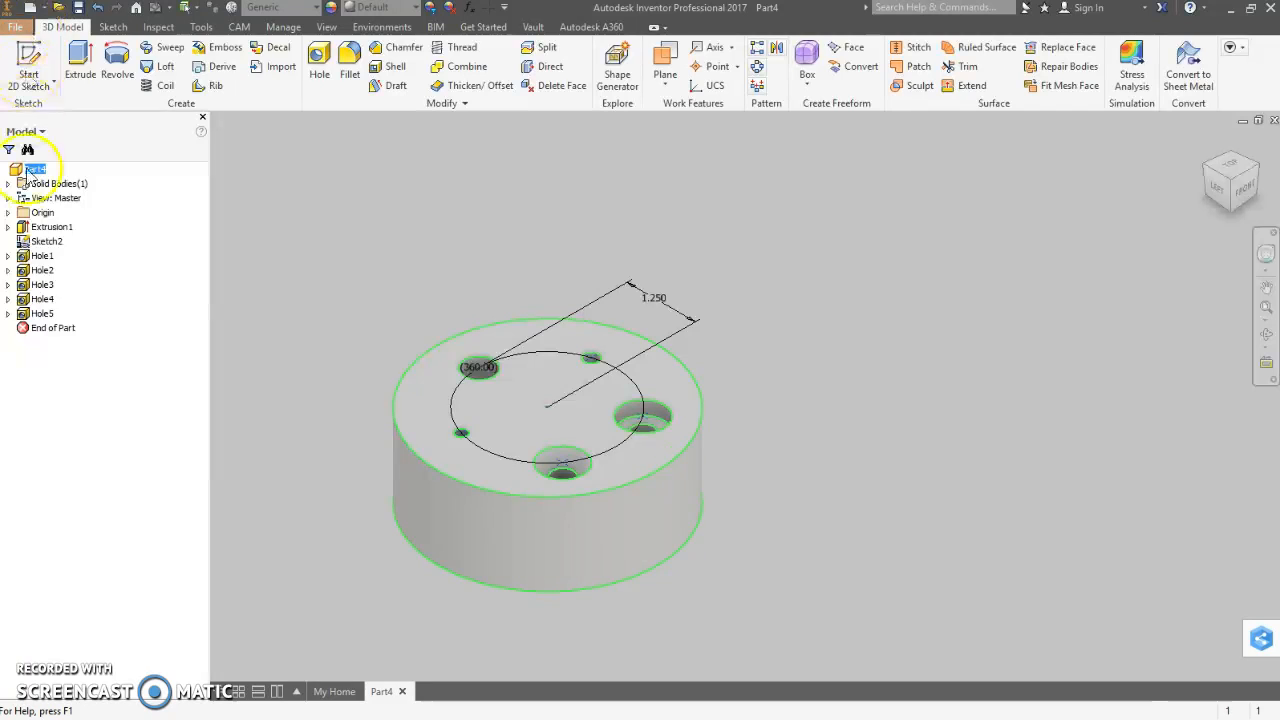
pyautogui.click(56, 197)
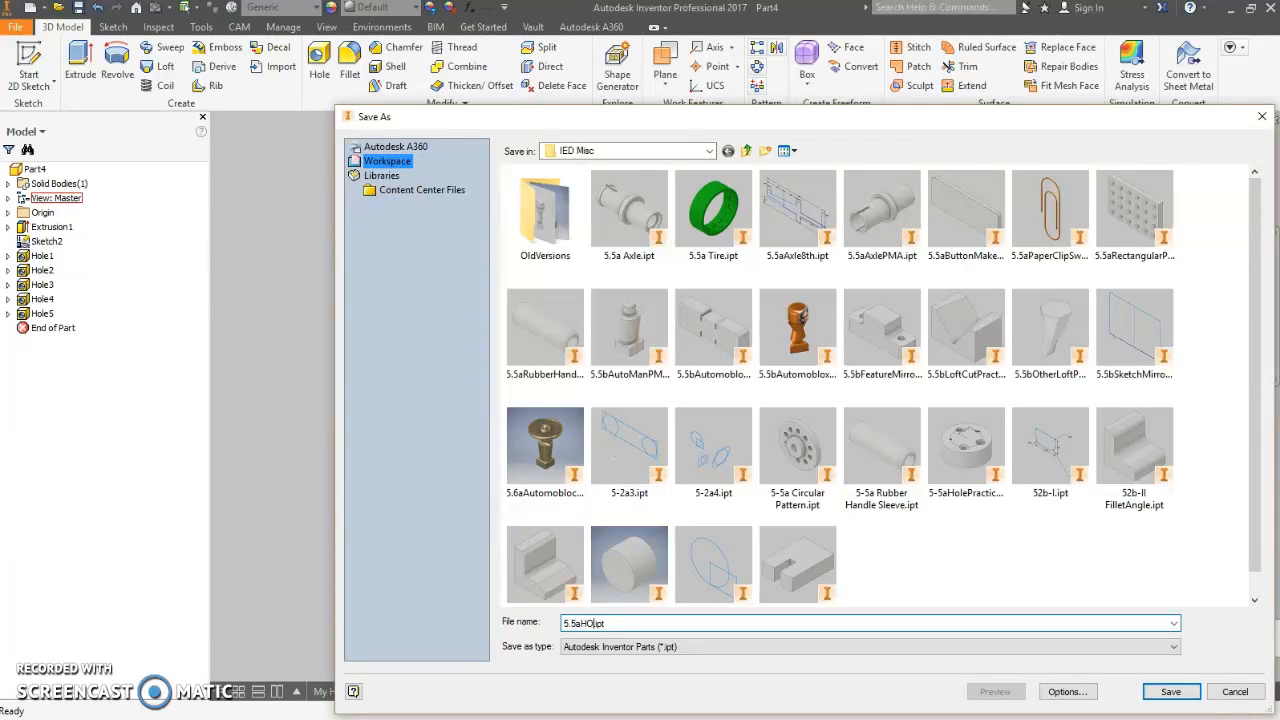
pyautogui.press('BackSpace')
pyautogui.press('BackSpace')
pyautogui.press('BackSpace')
pyautogui.press('BackSpace')
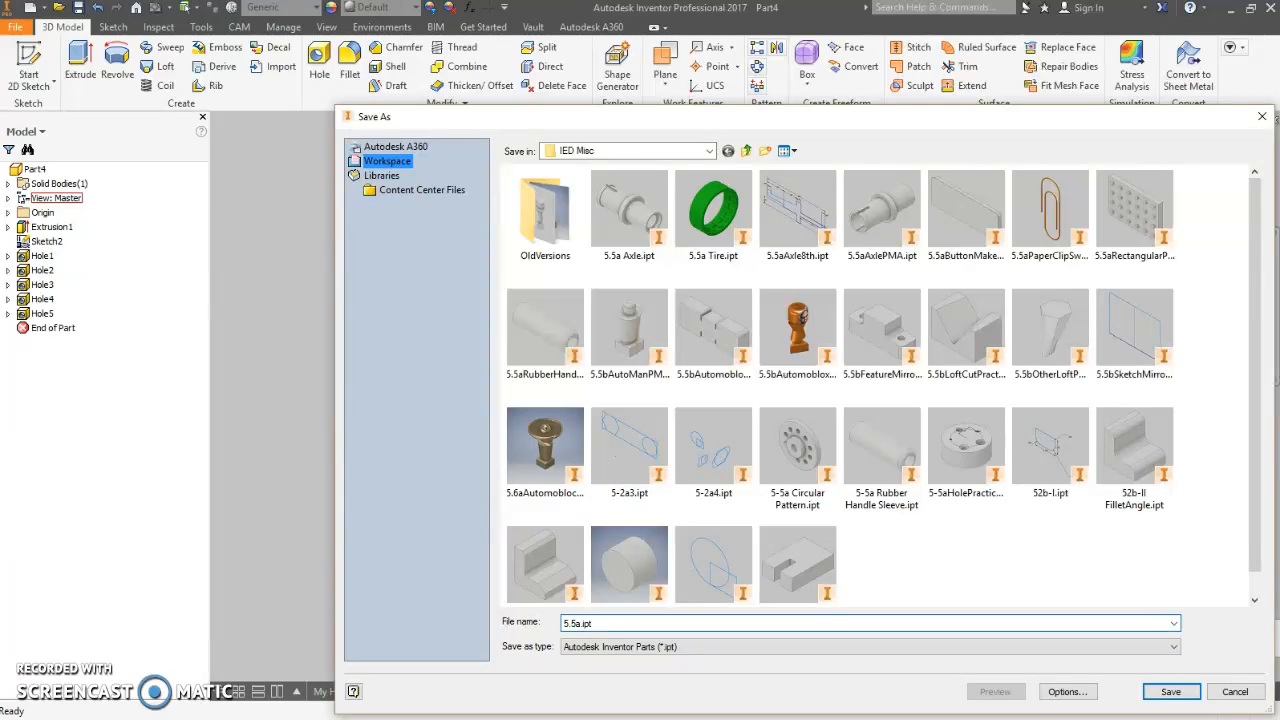